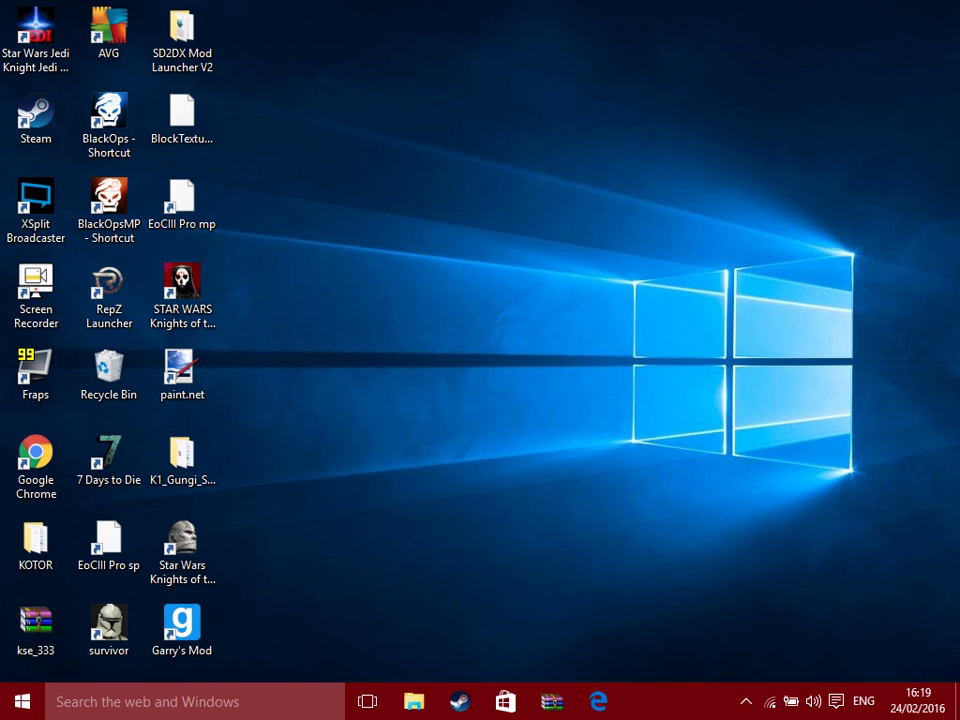
Open the K1_Gungi_Saber folder on the desktop, examine the mod files in its tslpatchdata subfolder, and return to the main folder.
drag(246, 390, 146, 493)
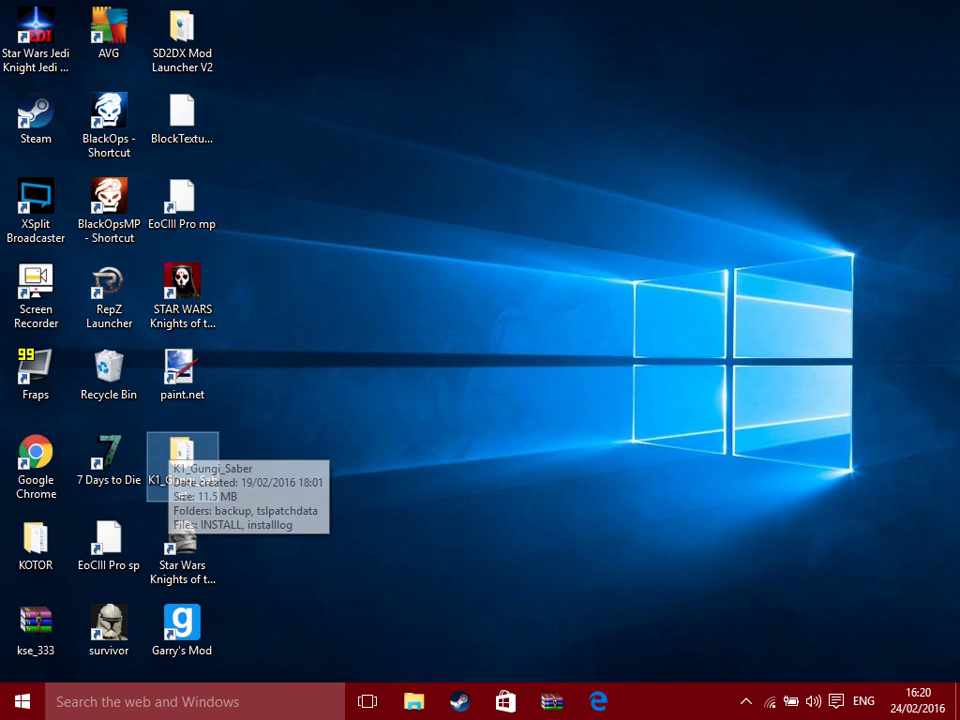
double_click(168, 450)
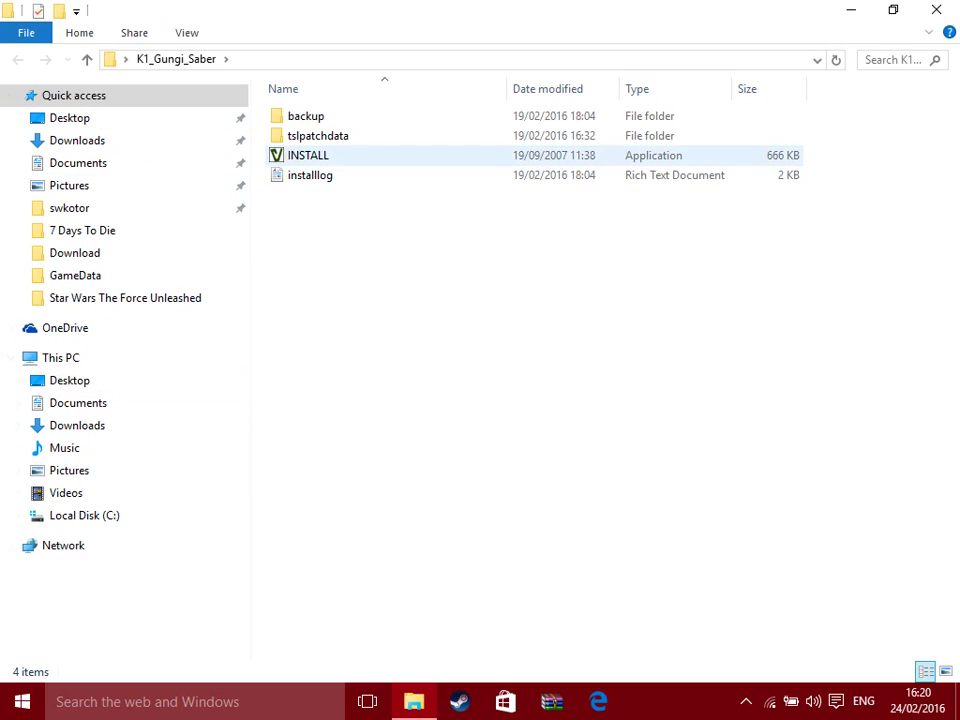
double_click(317, 135)
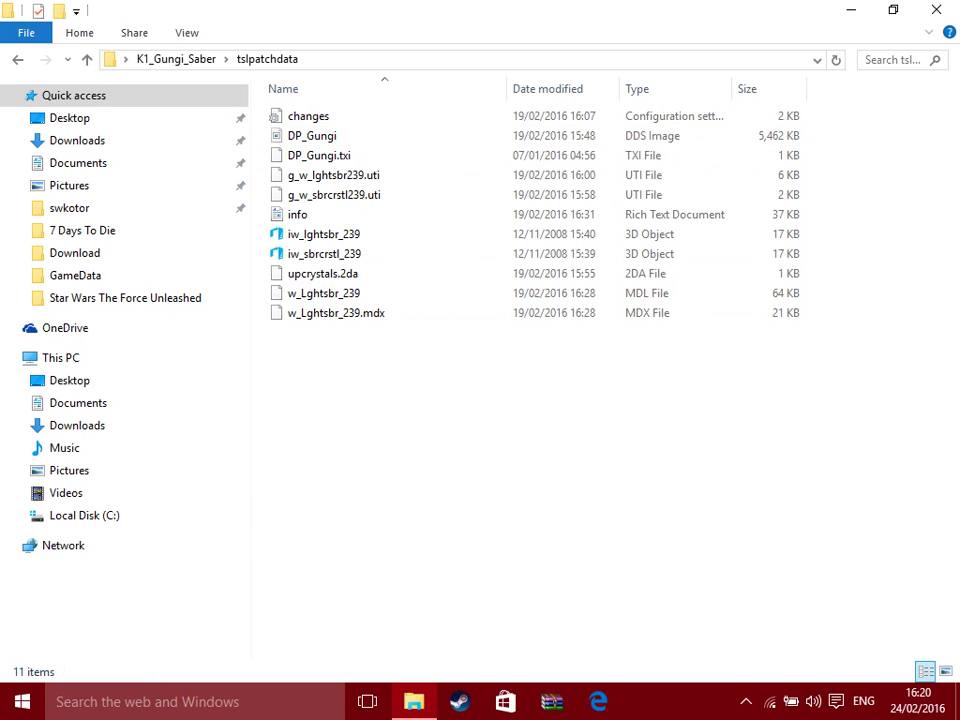
drag(285, 350, 252, 319)
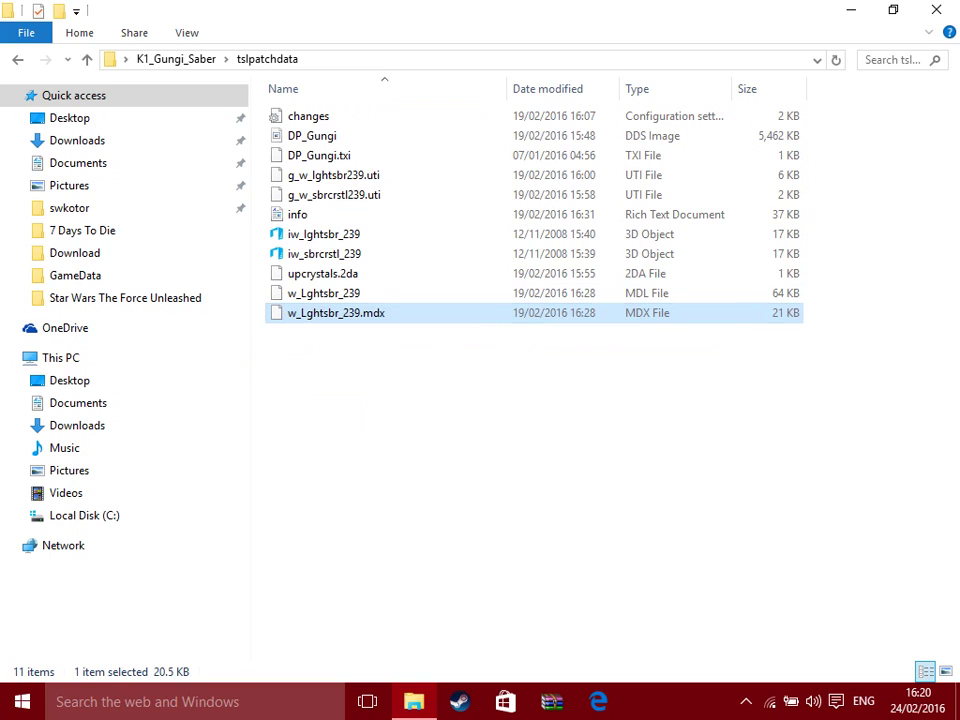
click(290, 350)
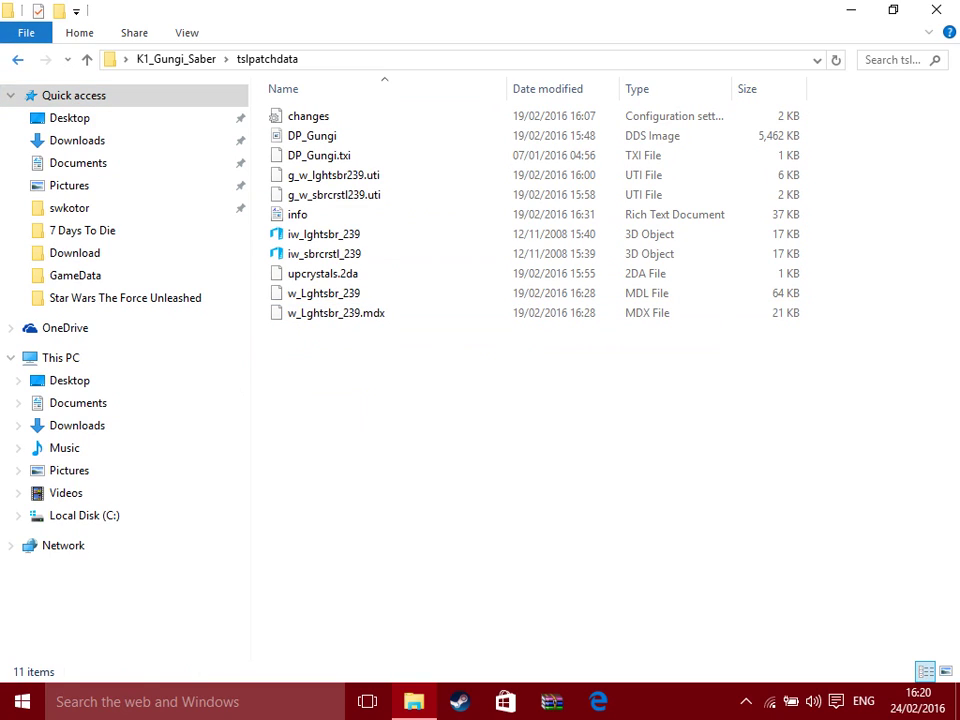
key(BackSpace)
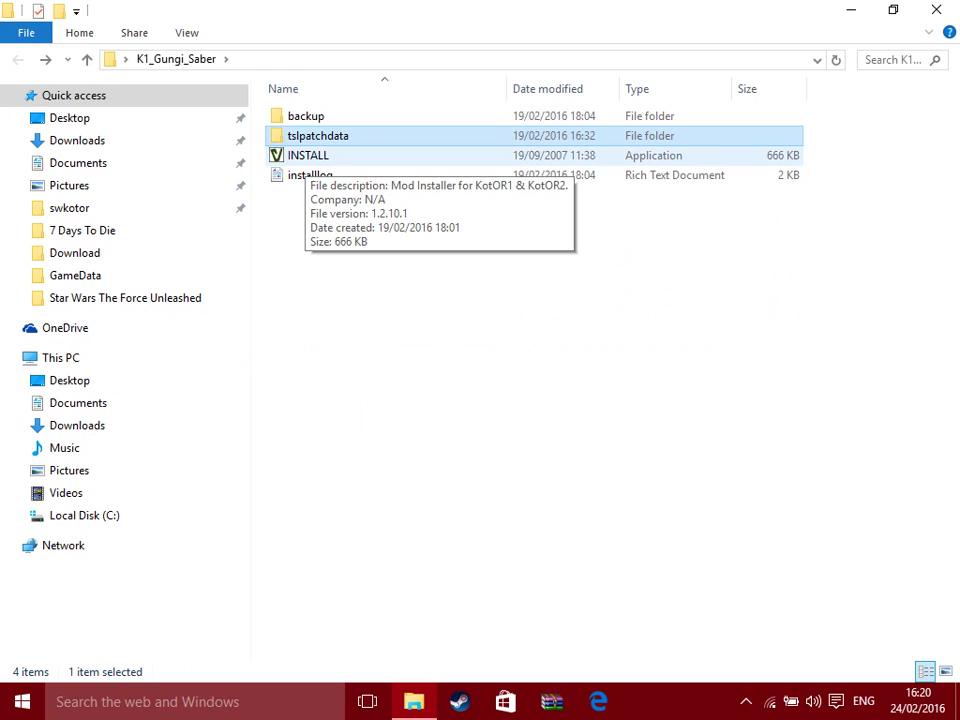
Run the INSTALL application in the K1_Gungi_Saber folder and start installing the mod.
click(306, 157)
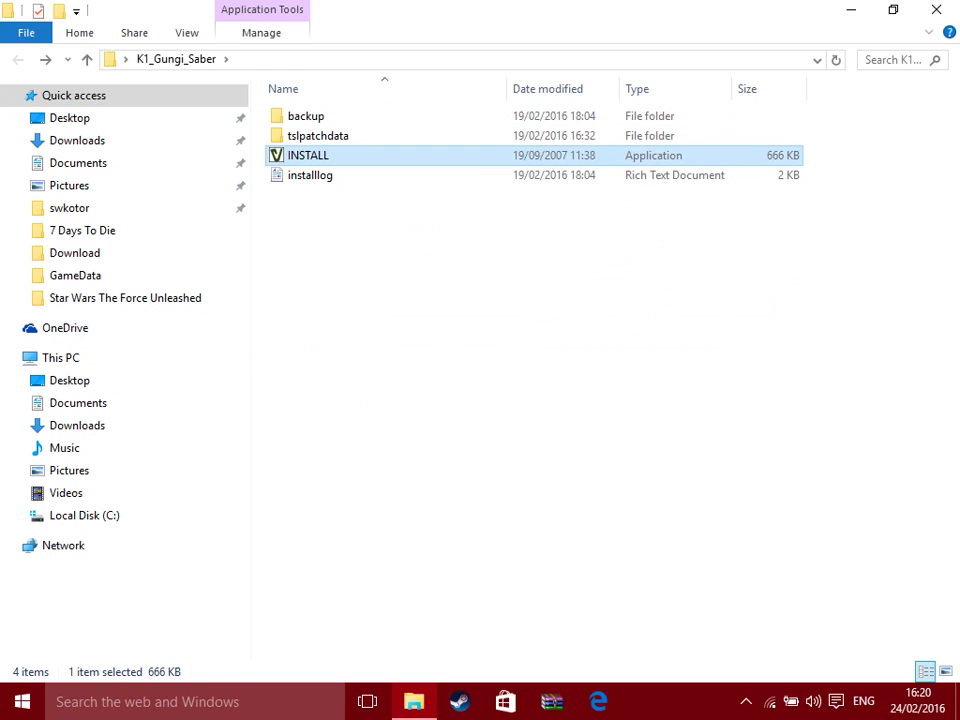
key(Return)
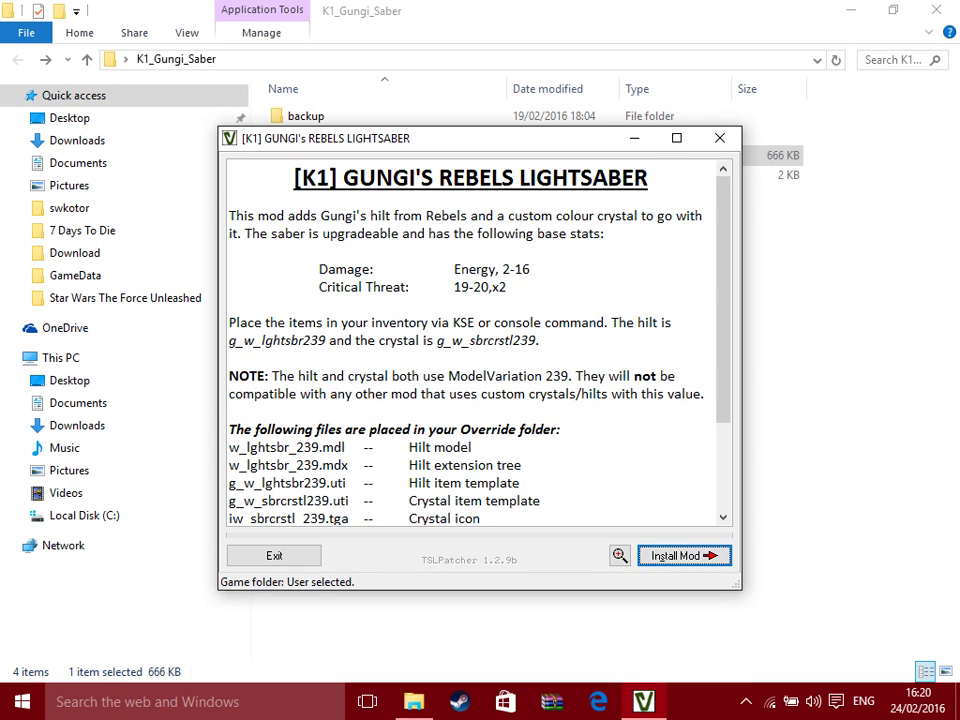
key(Return)
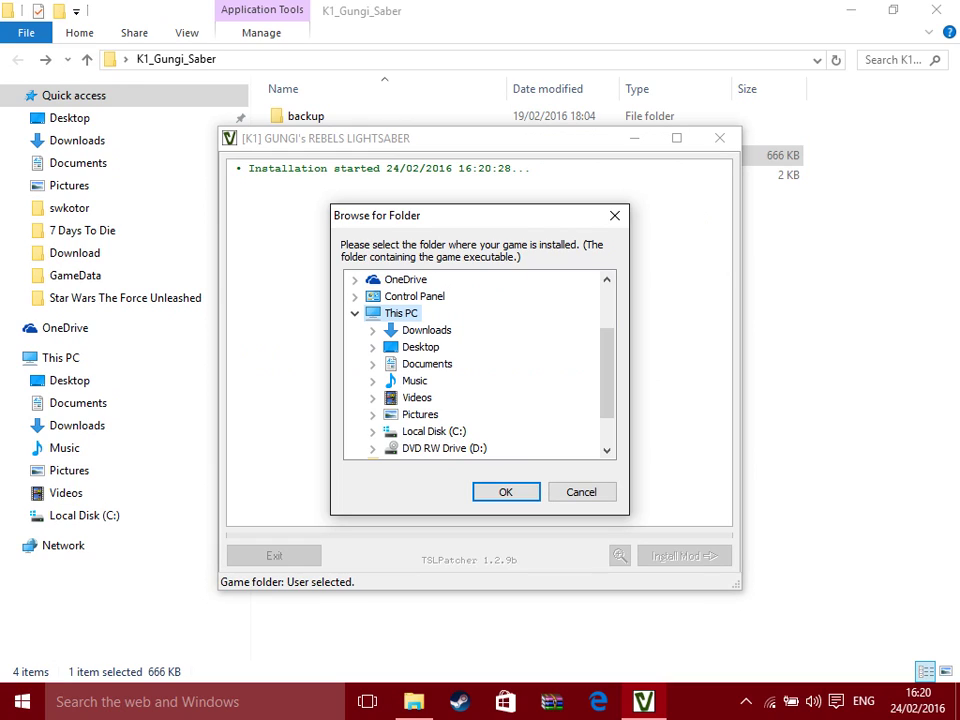
Try the Override subfolder of the desktop's KOTOR folder as the game folder.
drag(368, 216, 257, 240)
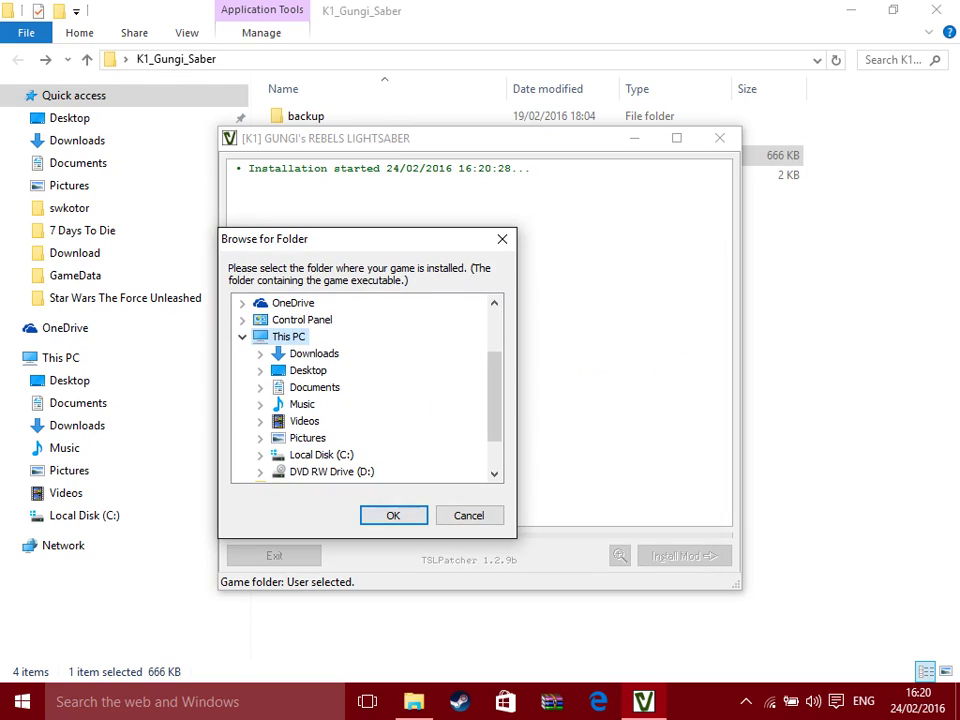
scroll(365, 387, down, 1)
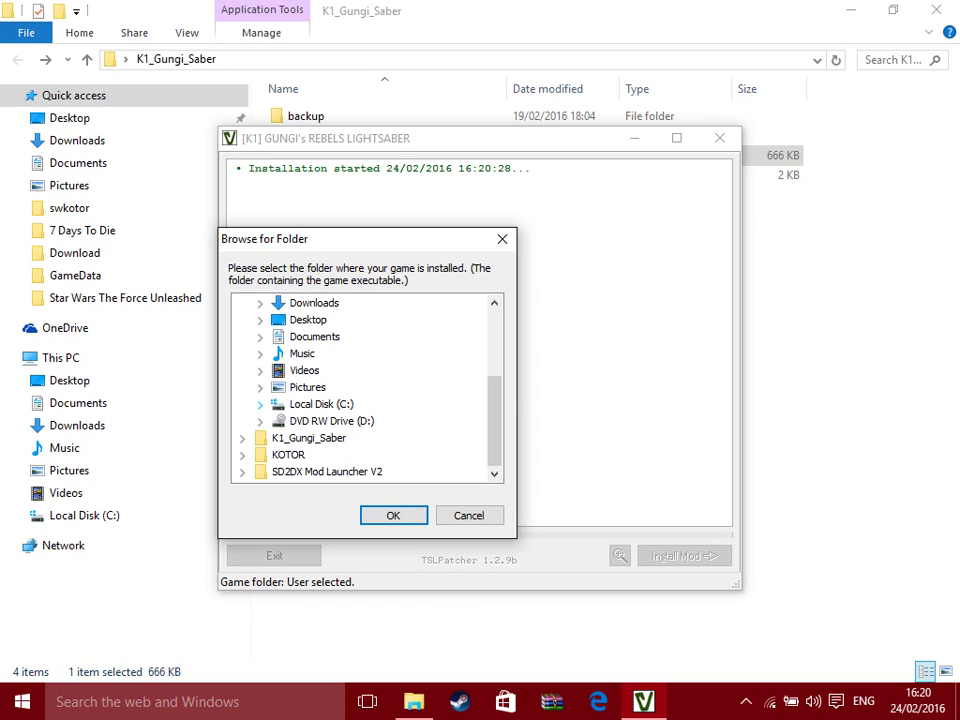
click(242, 455)
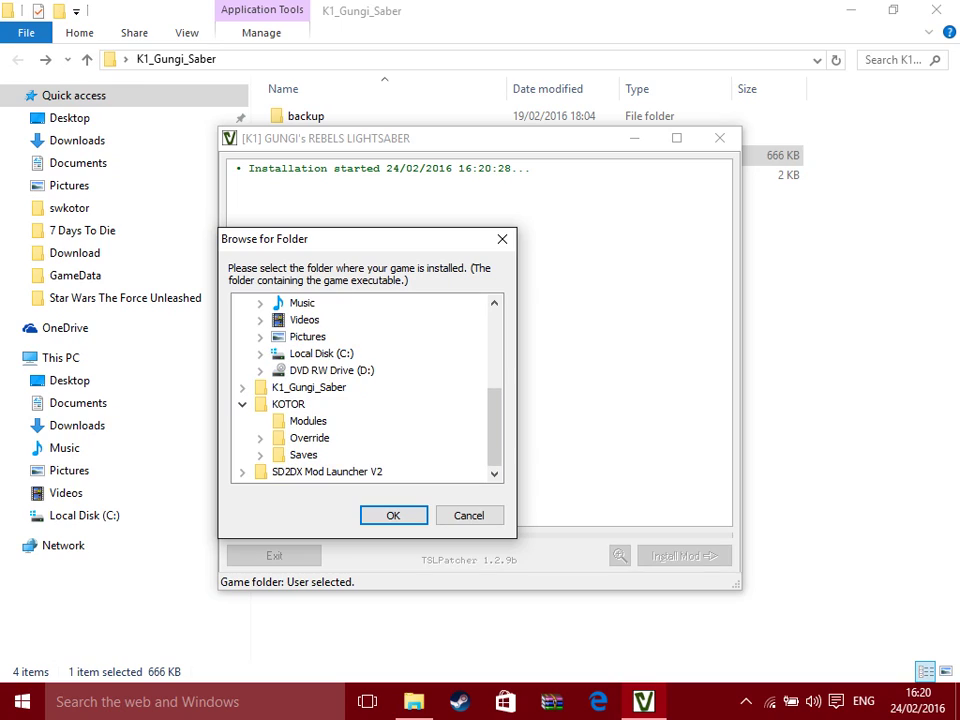
click(309, 438)
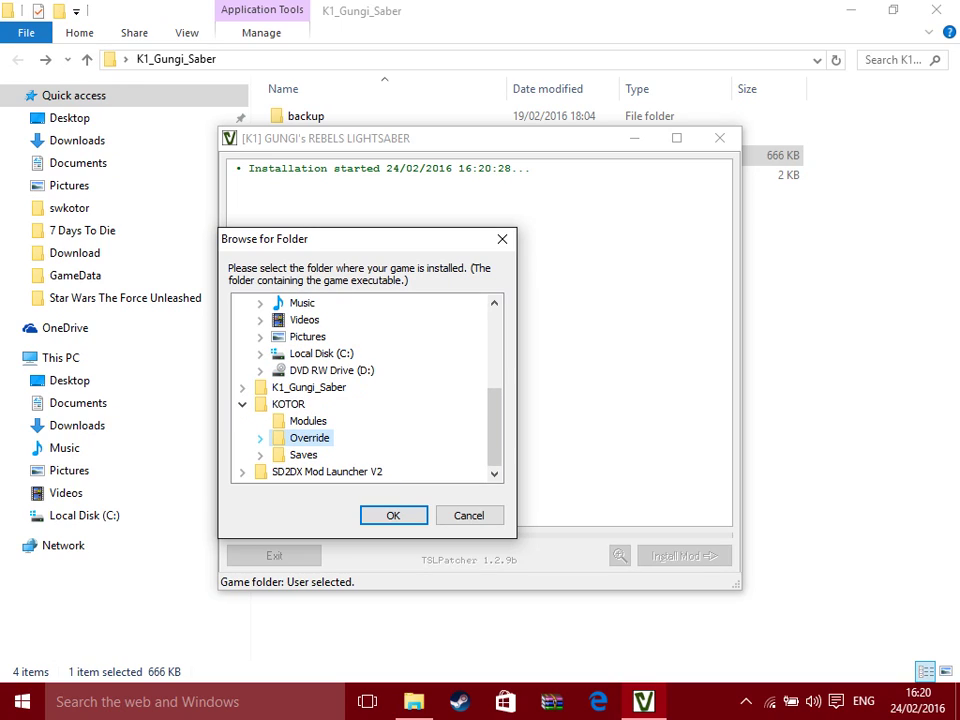
click(260, 438)
scroll(360, 420, down, 1)
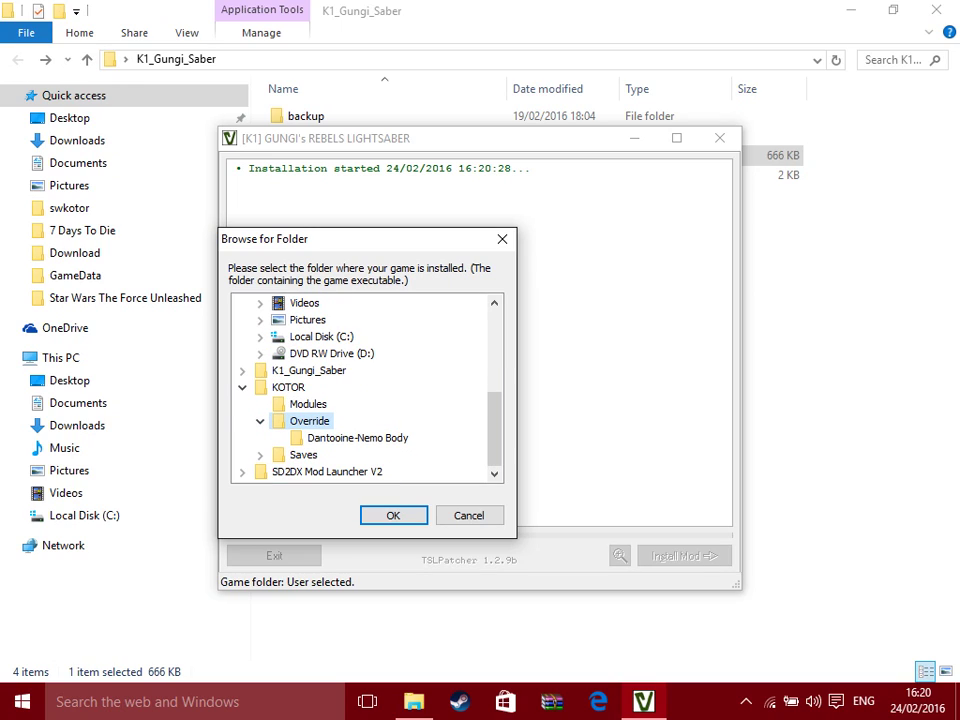
click(288, 387)
scroll(360, 388, up, 1)
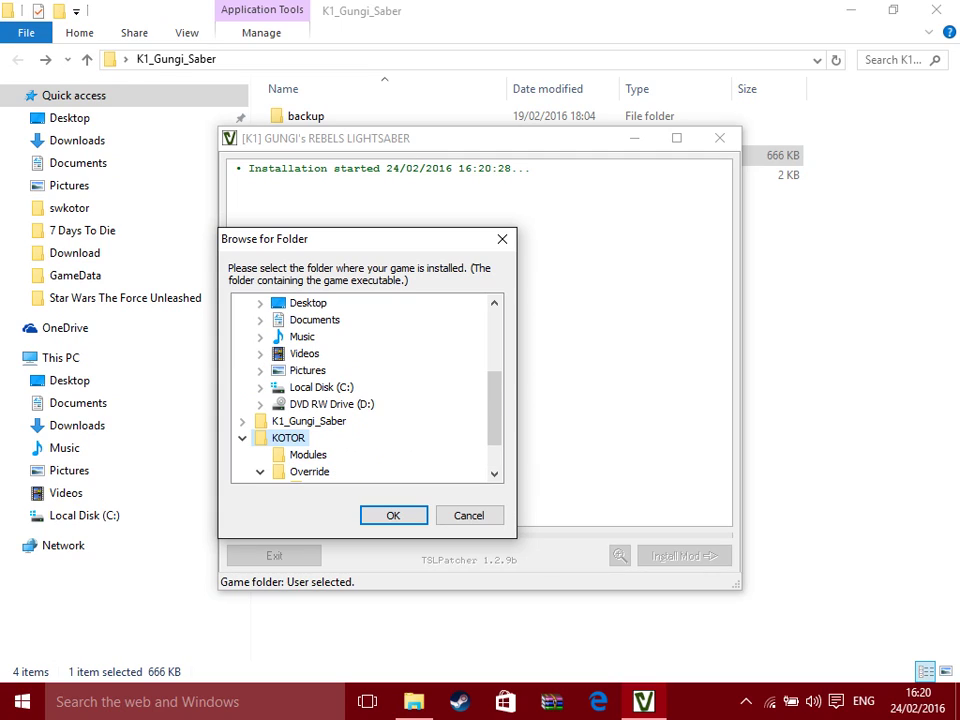
scroll(367, 390, down, 1)
click(309, 421)
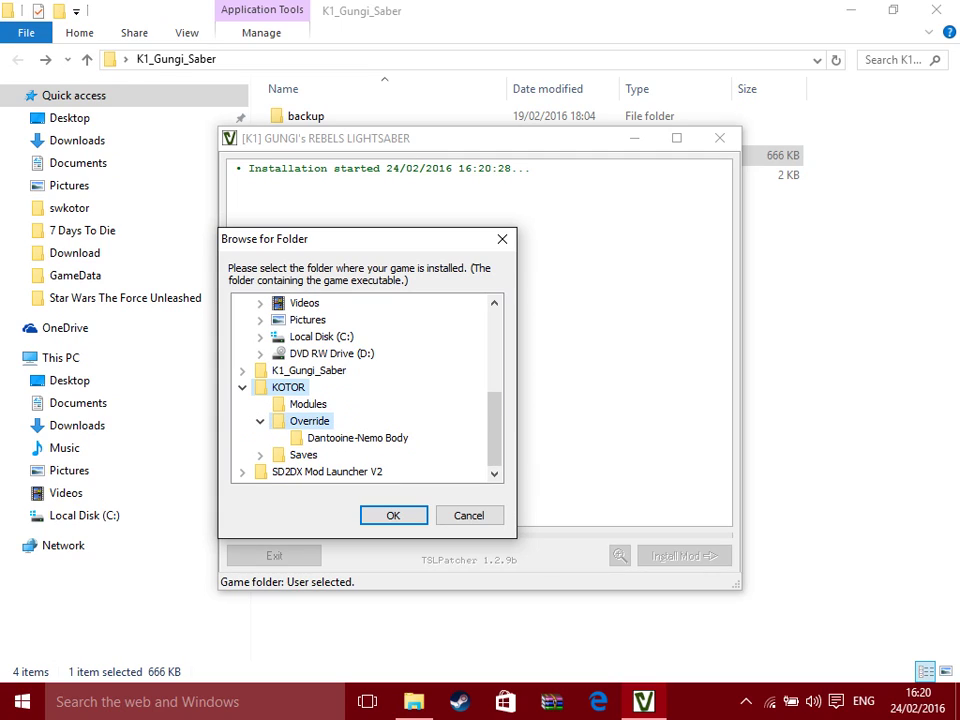
scroll(367, 390, up, 2)
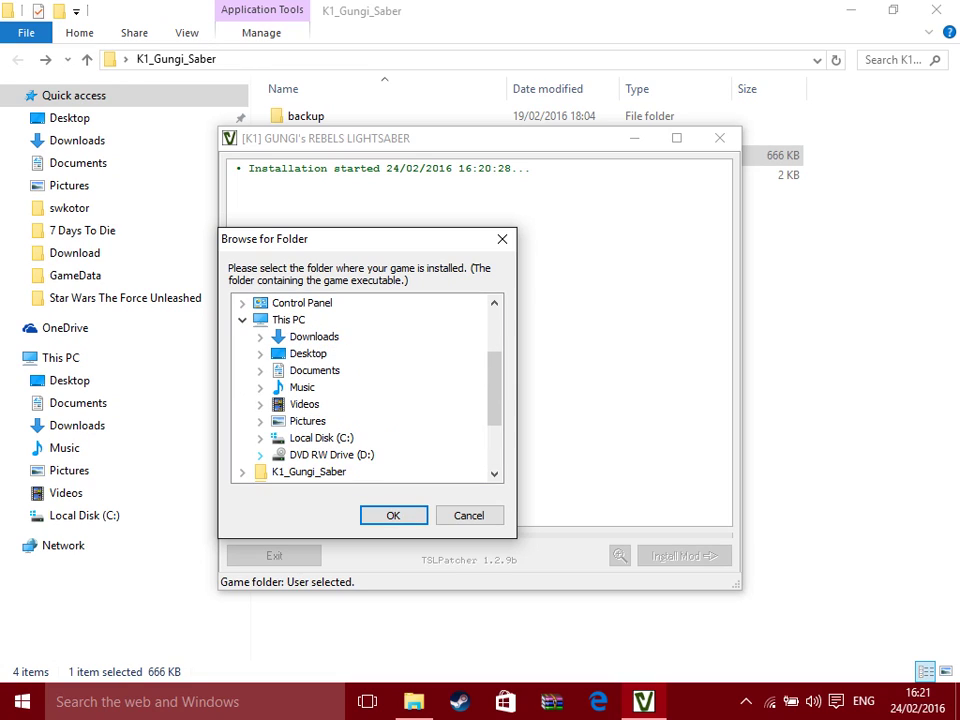
click(260, 455)
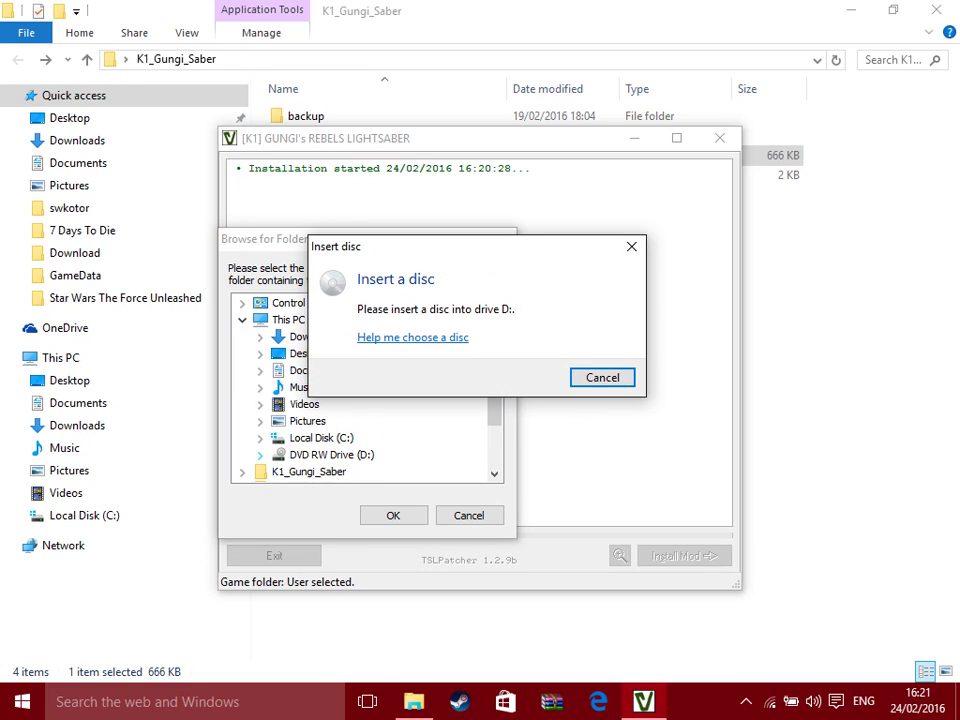
click(602, 378)
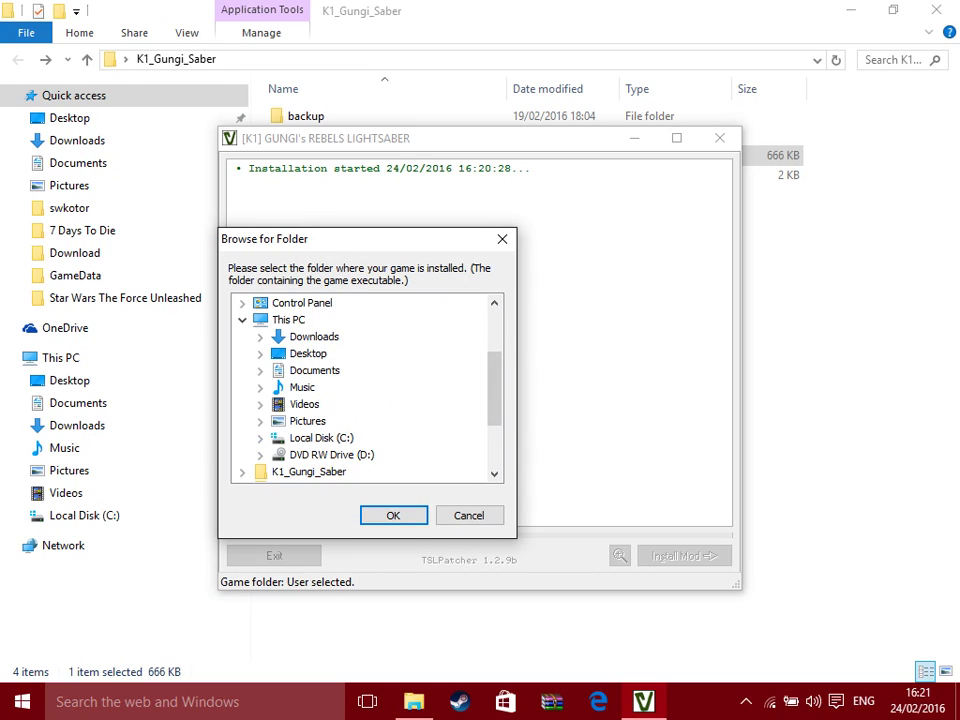
In the game folder selection, expand Local Disk (C:) through Program Files, Steam and steamapps down to the contents of common.
click(260, 438)
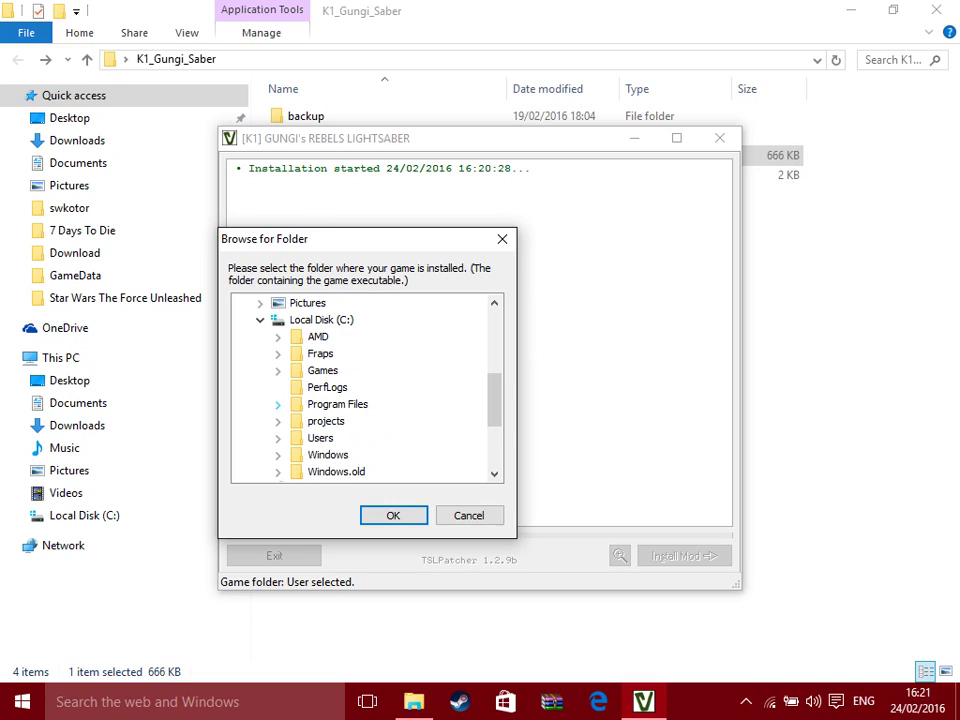
click(277, 404)
scroll(300, 400, down, 7)
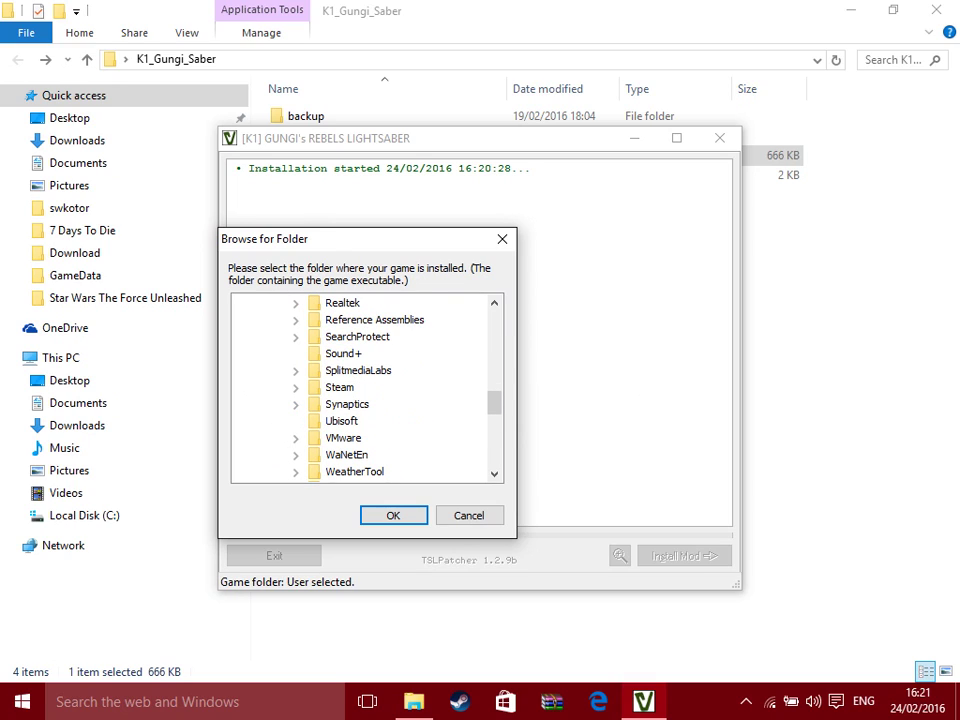
click(296, 388)
scroll(300, 390, down, 7)
scroll(365, 390, up, 2)
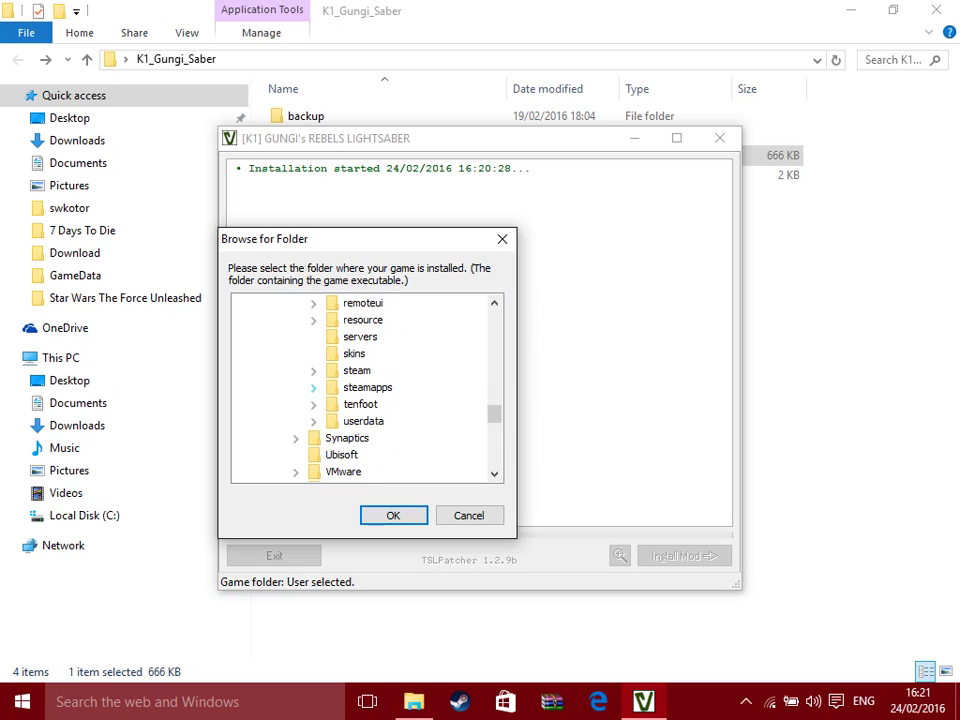
click(313, 387)
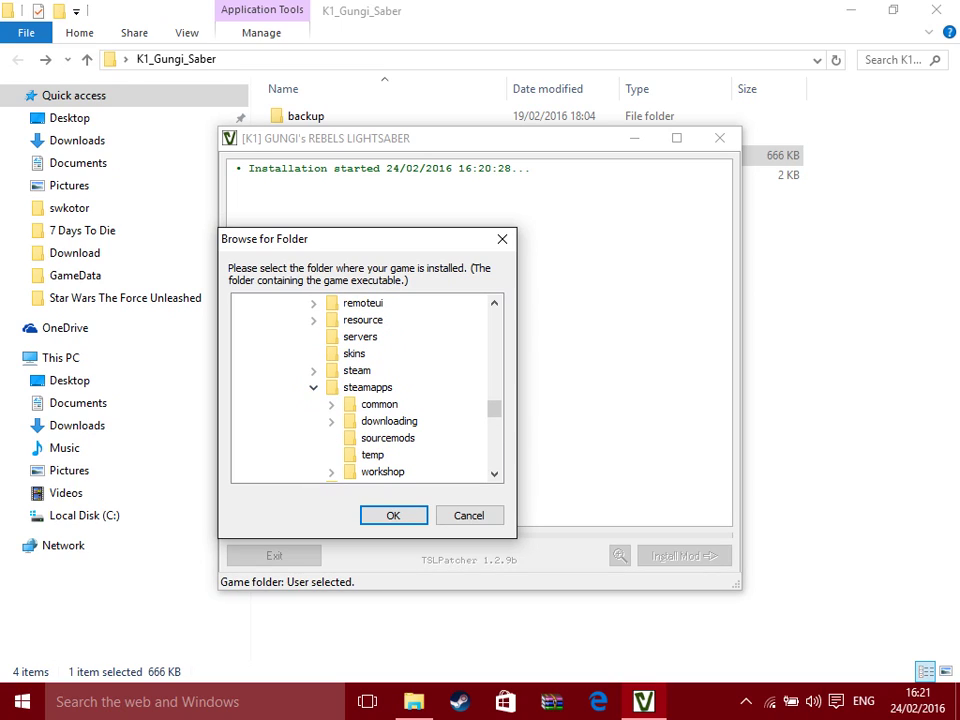
click(331, 405)
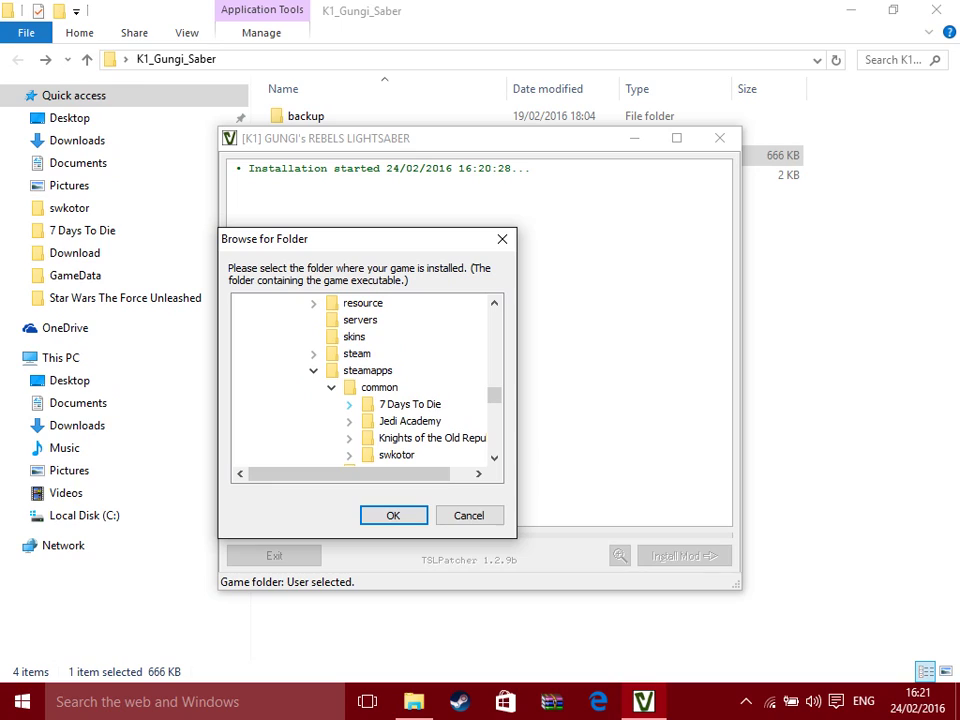
Choose the swkotor folder inside common as the game folder and let the mod install there.
scroll(365, 385, down, 2)
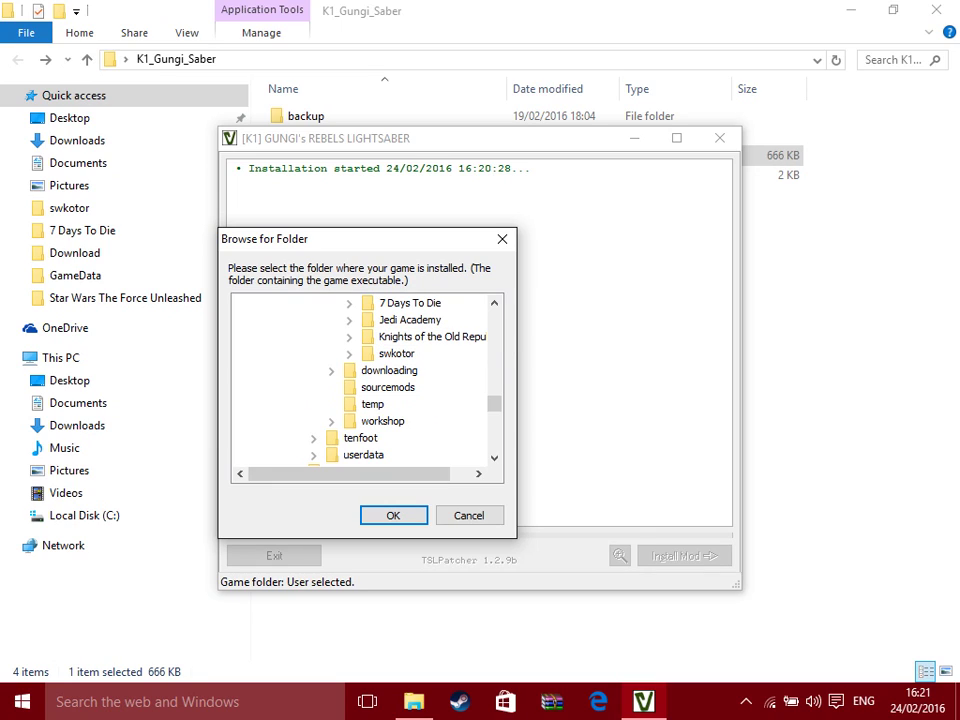
click(396, 354)
click(349, 354)
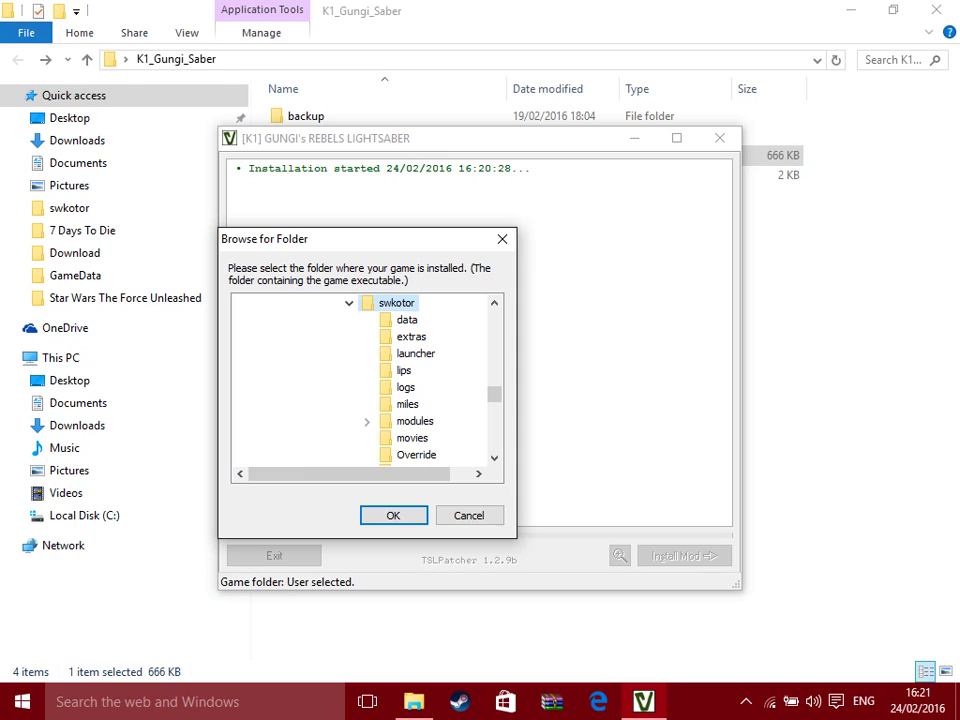
scroll(367, 380, down, 2)
scroll(367, 380, up, 4)
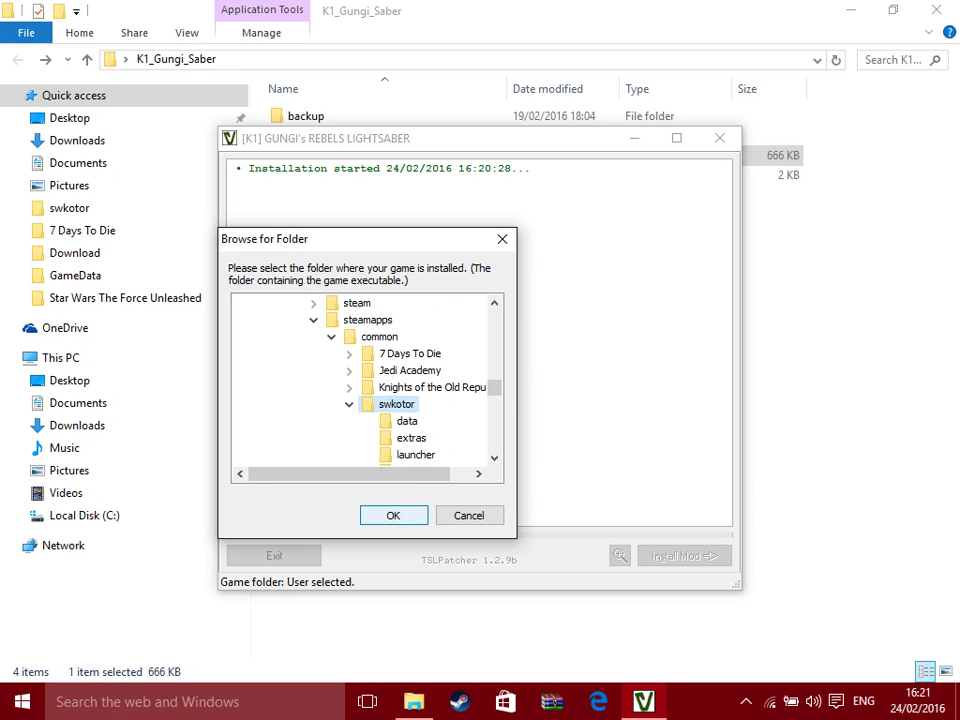
key(Return)
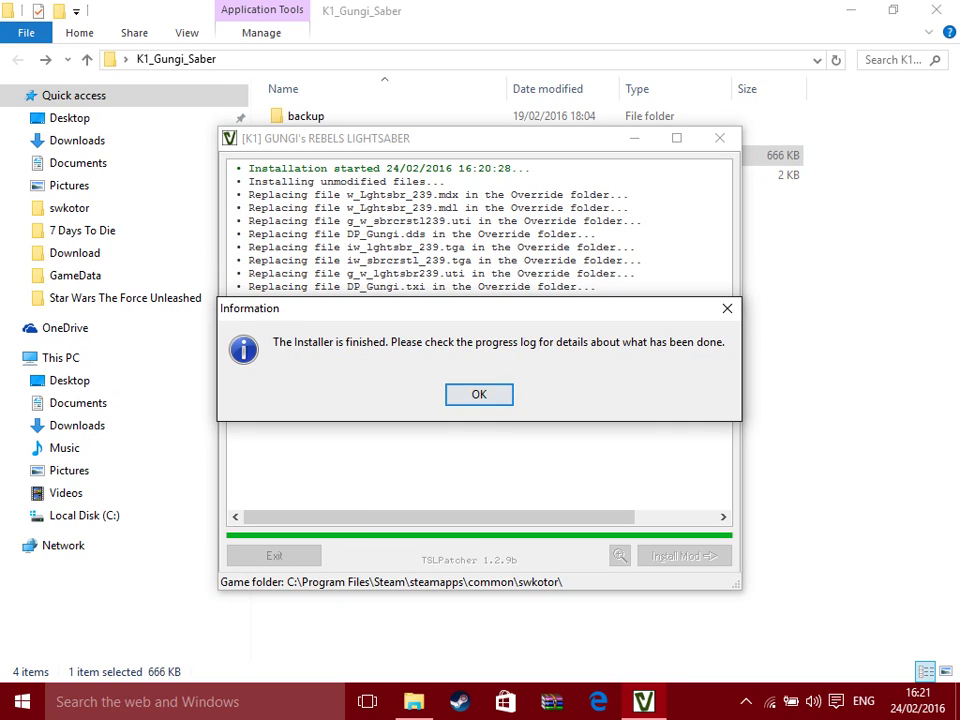
Dismiss the installer's completion message, exit the installer and minimise the mod folder window.
key(Return)
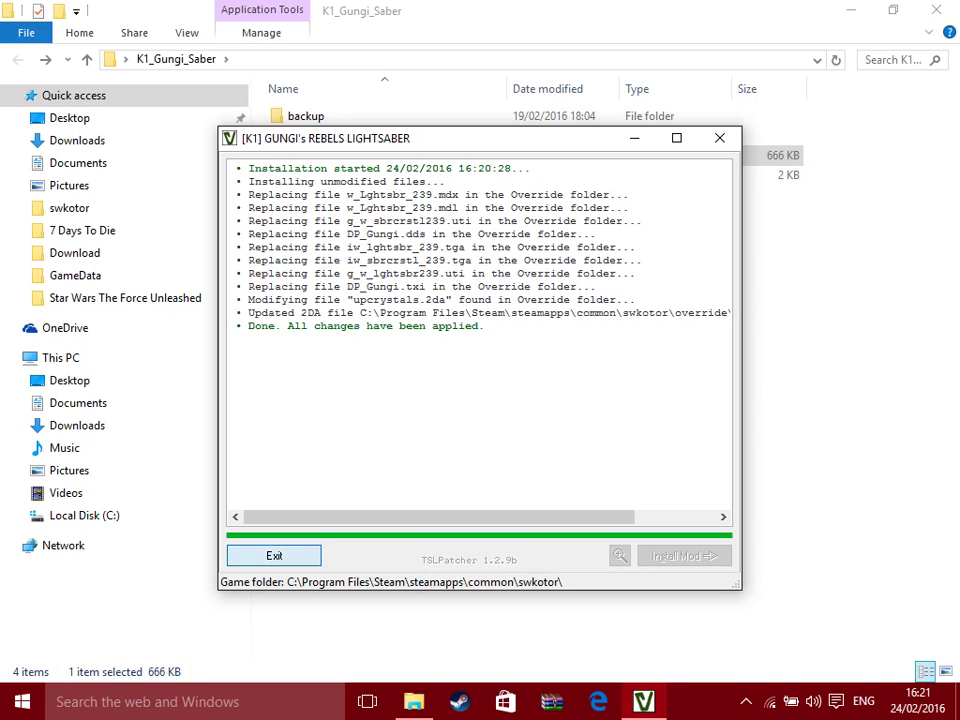
click(274, 555)
click(851, 10)
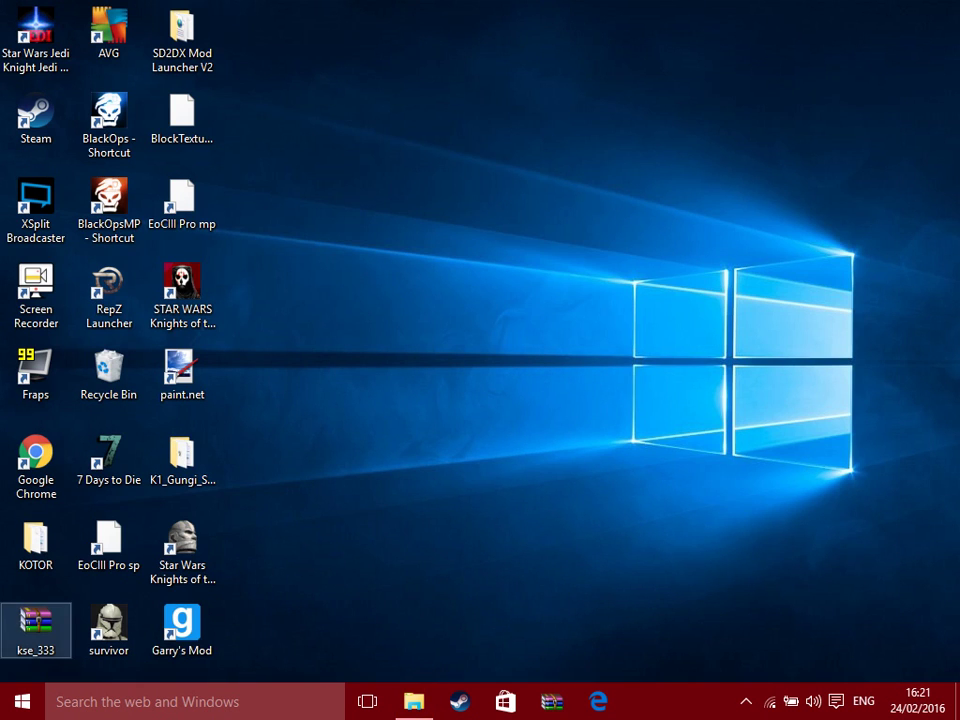
Open the kse_333 archive on the desktop and launch kse_333.exe from it.
double_click(36, 626)
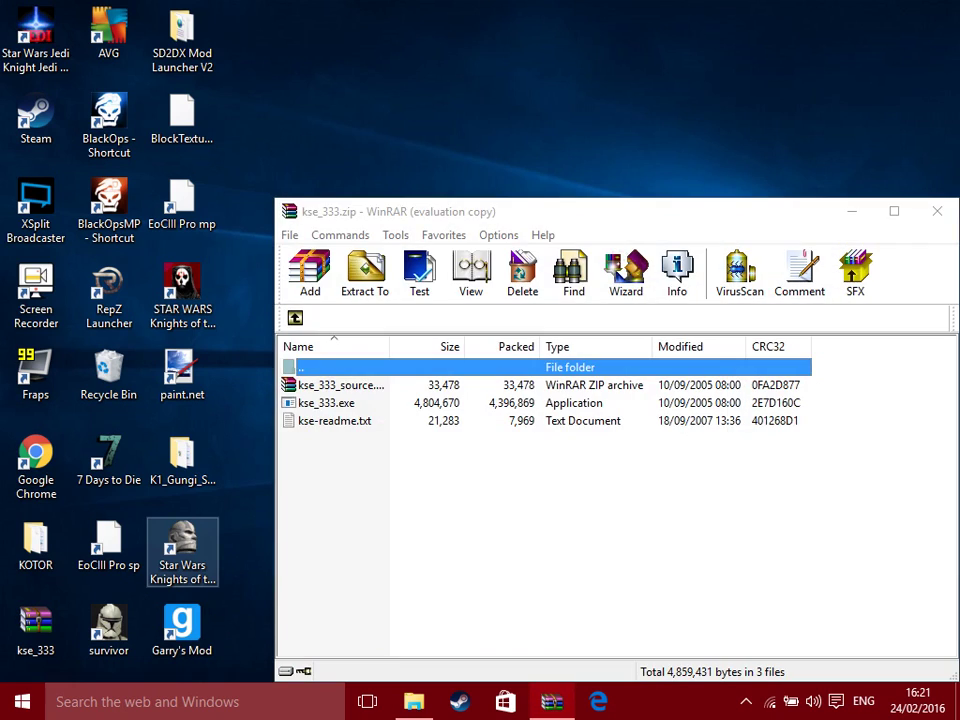
click(791, 64)
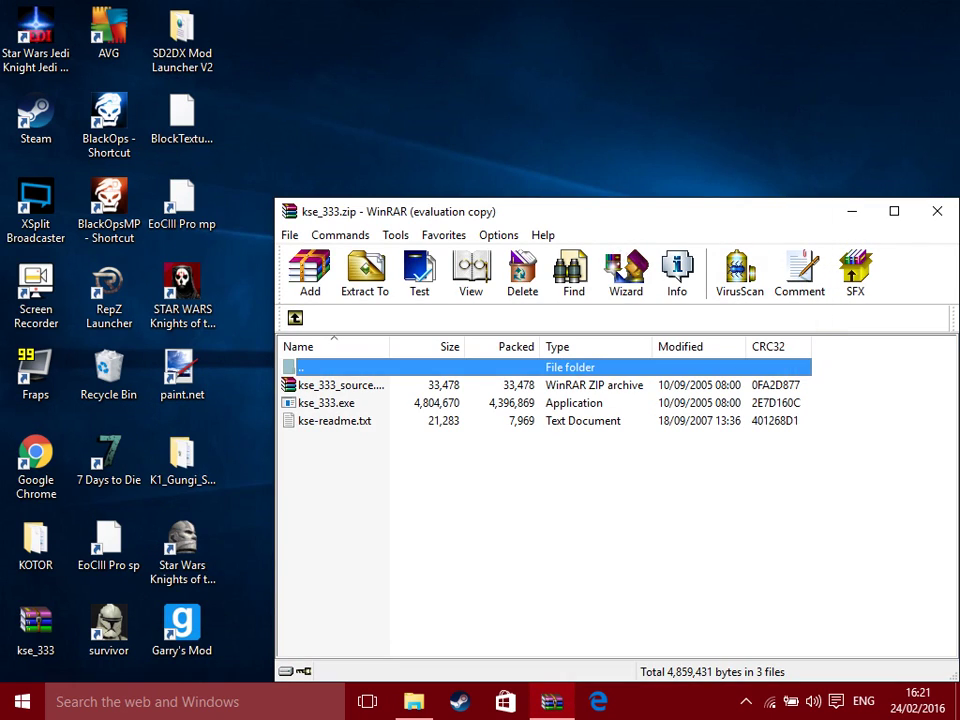
double_click(327, 403)
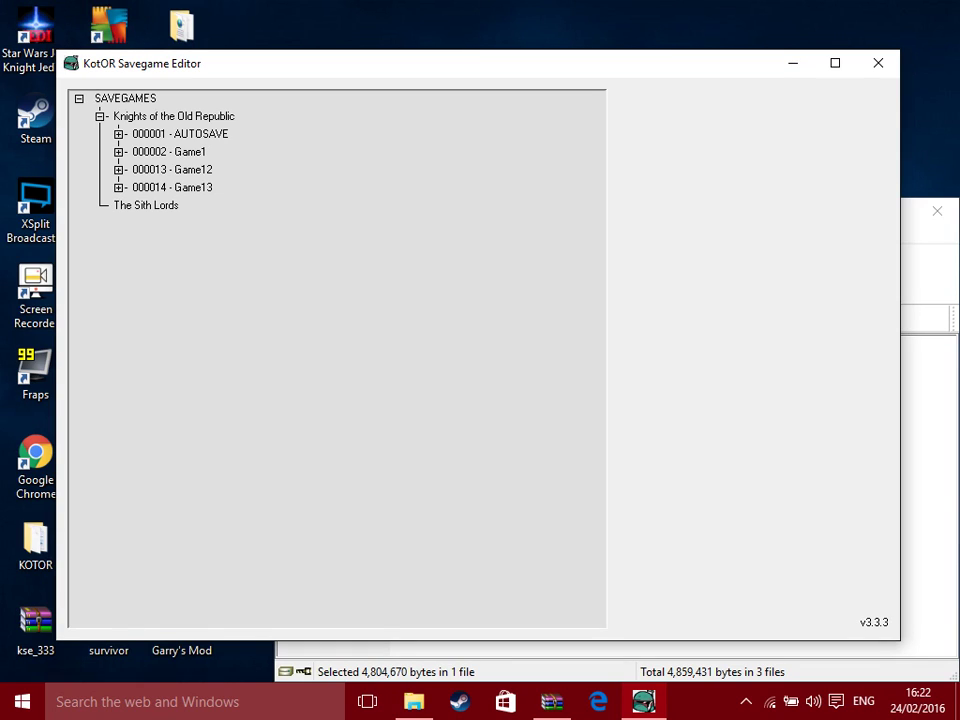
Expand the Knights of the Old Republic savegames 000014 - Game13 and 000013 - Game12 to view their details.
click(119, 188)
click(172, 170)
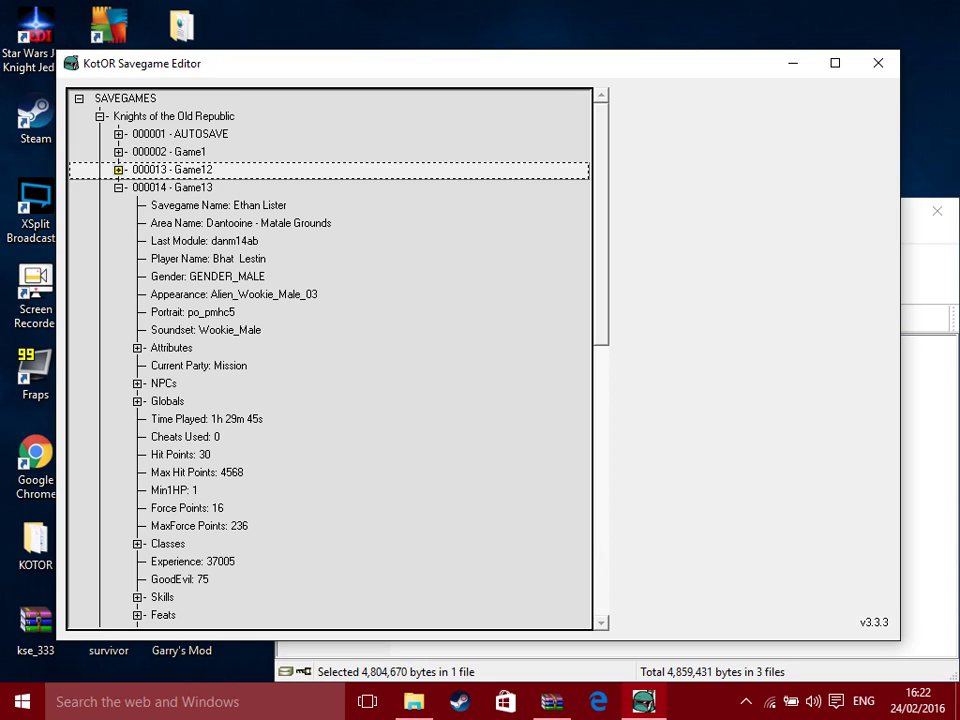
key(Right)
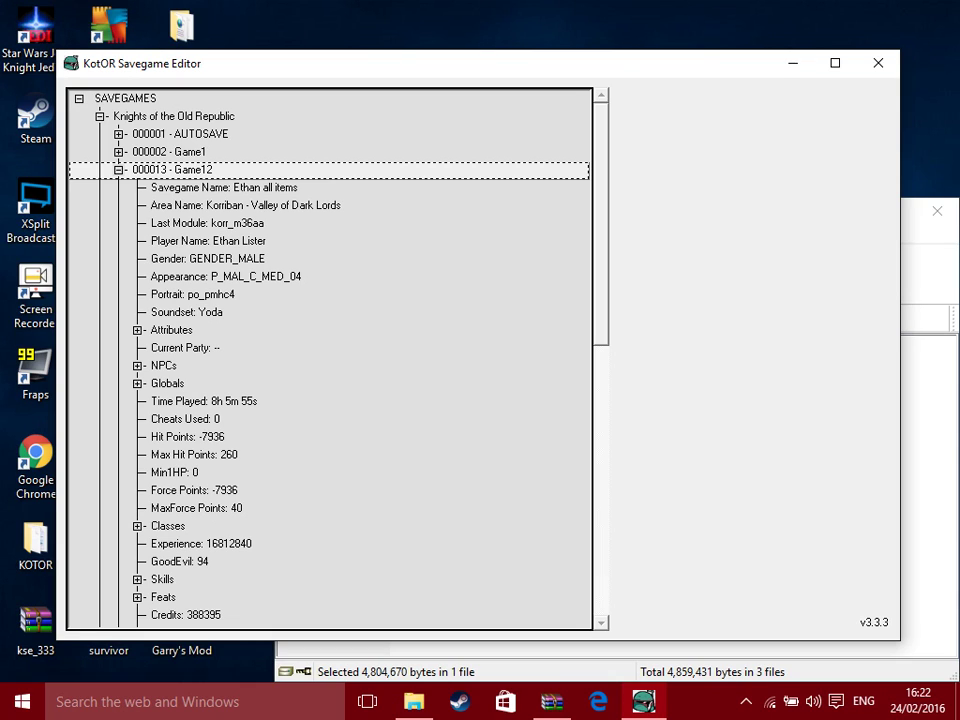
Expand the Inventory of savegame 000013 - Game12 to list its items and the available items.
scroll(330, 360, down, 3)
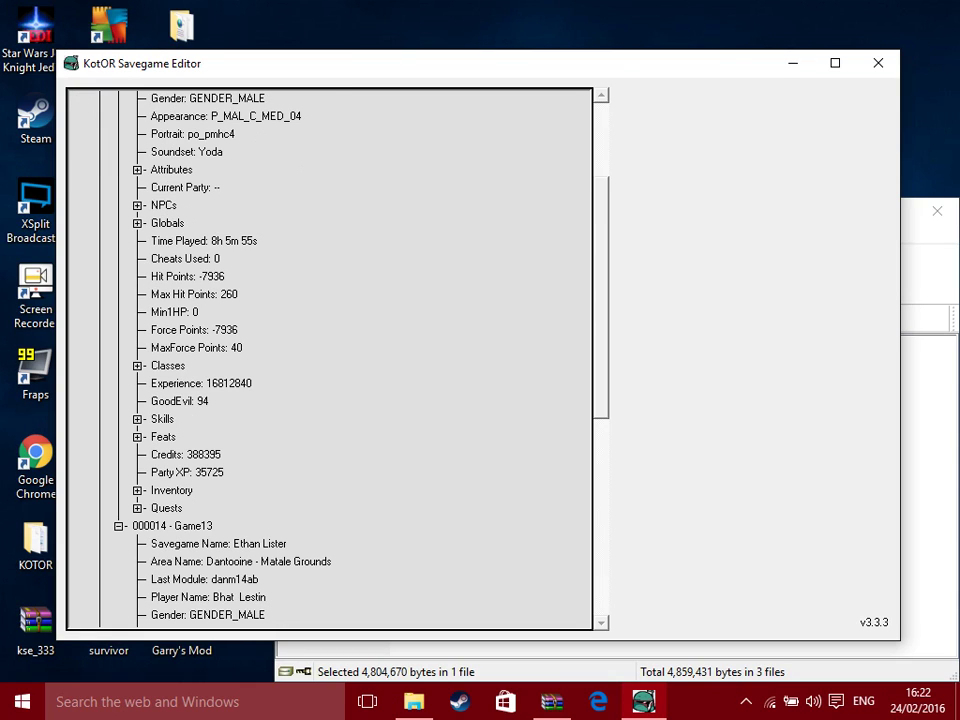
scroll(330, 360, down, 2)
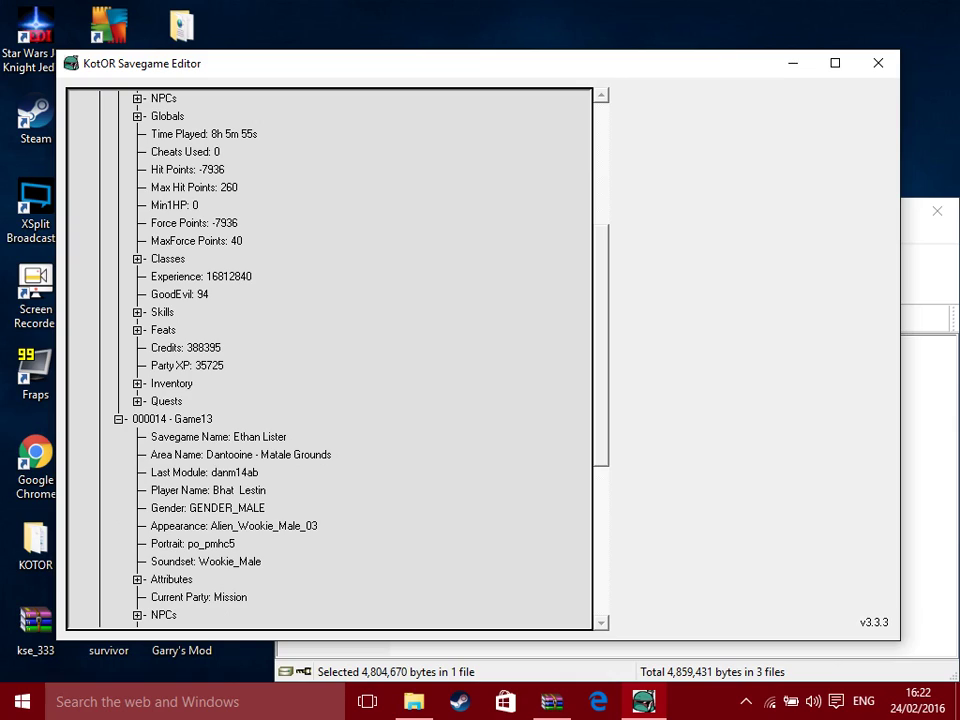
click(171, 384)
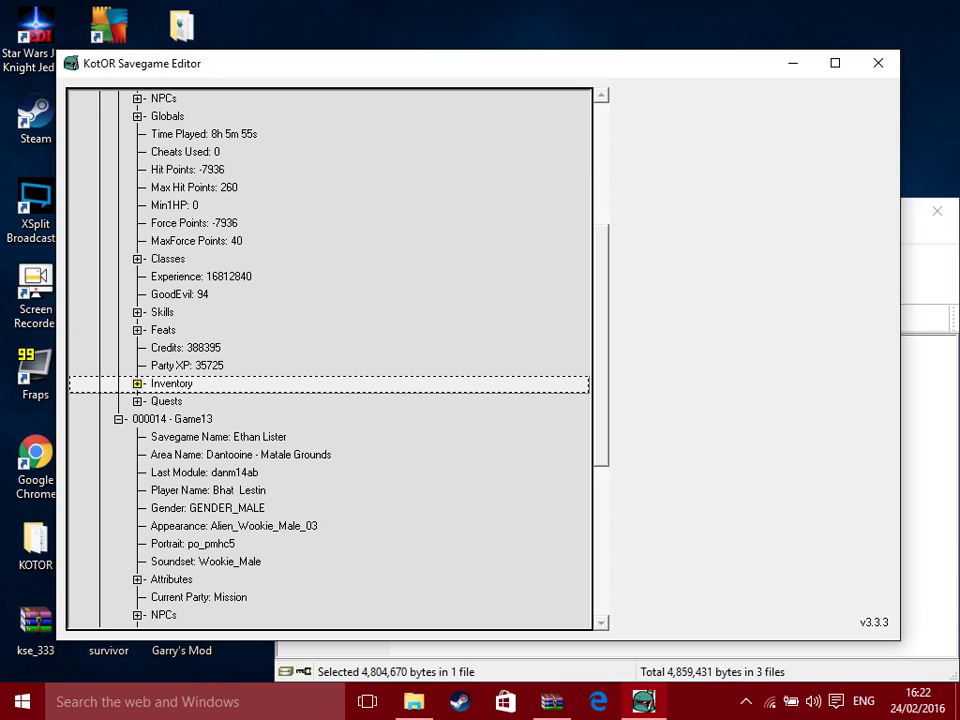
key(Right)
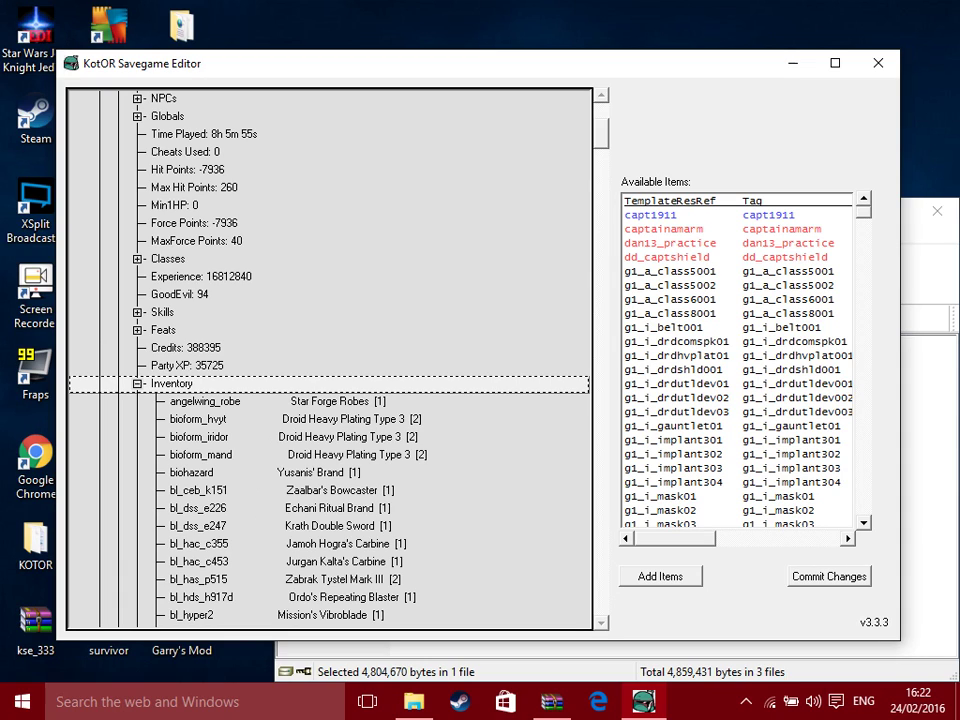
Find Gungi's Lightsaber among the available items by its description and add it to the Game12 inventory.
drag(675, 538, 737, 538)
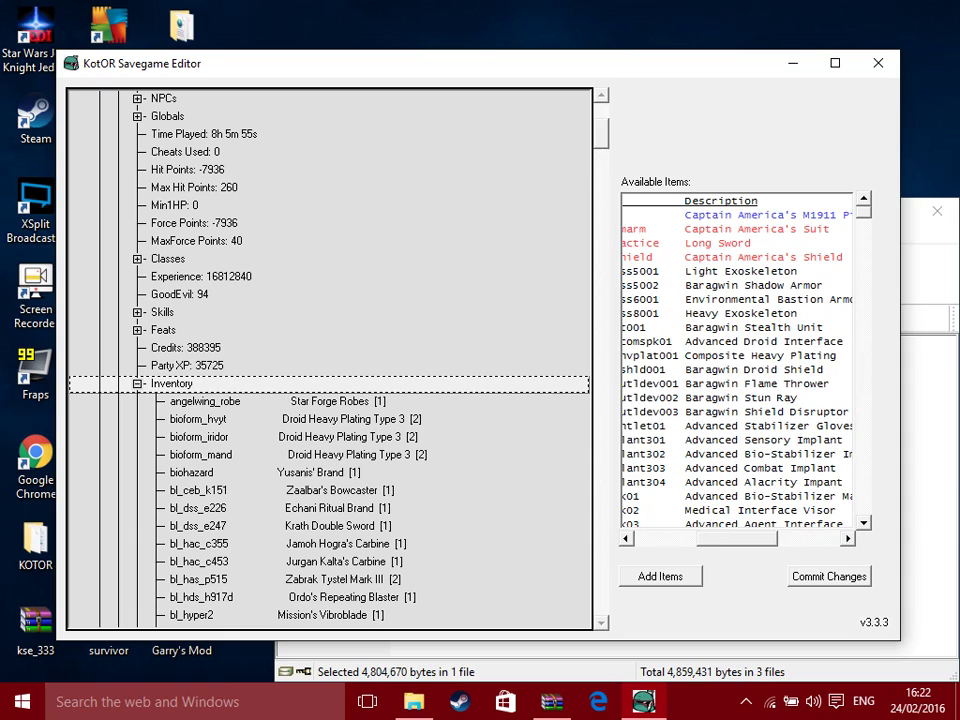
scroll(737, 360, right, 3)
scroll(737, 360, left, 4)
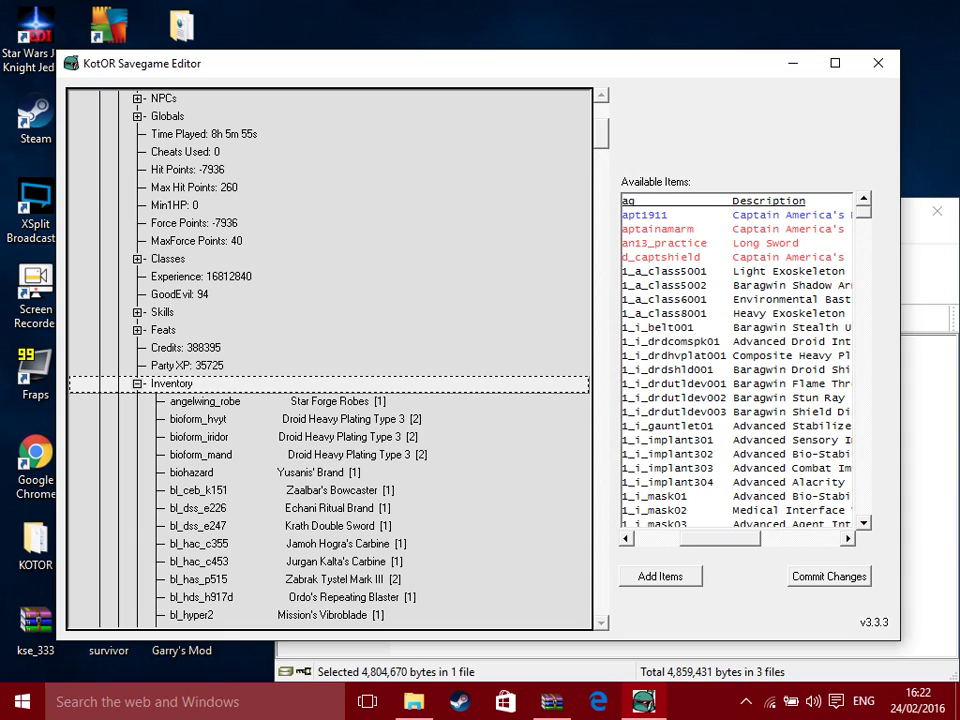
scroll(737, 360, down, 10)
scroll(737, 360, down, 15)
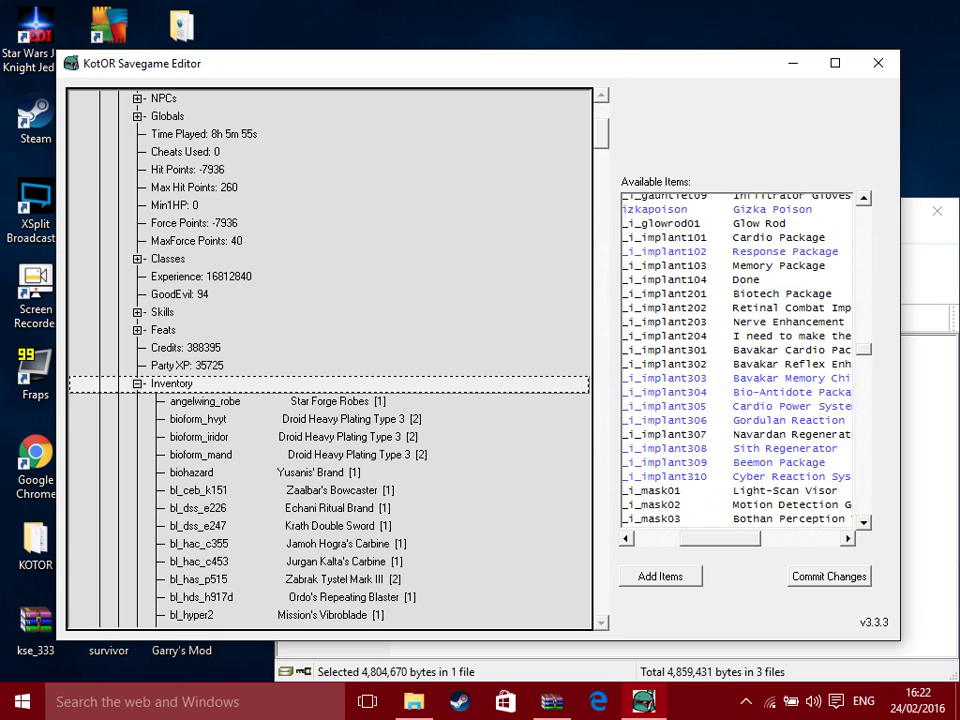
scroll(737, 360, up, 5)
scroll(737, 360, up, 5)
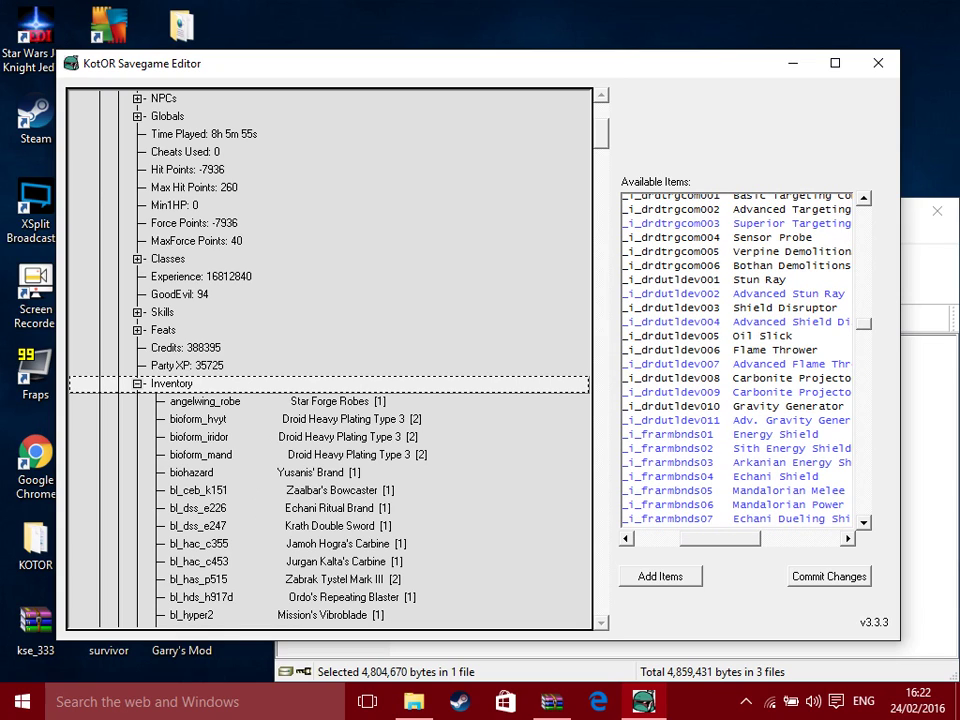
scroll(737, 360, up, 6)
scroll(737, 360, down, 20)
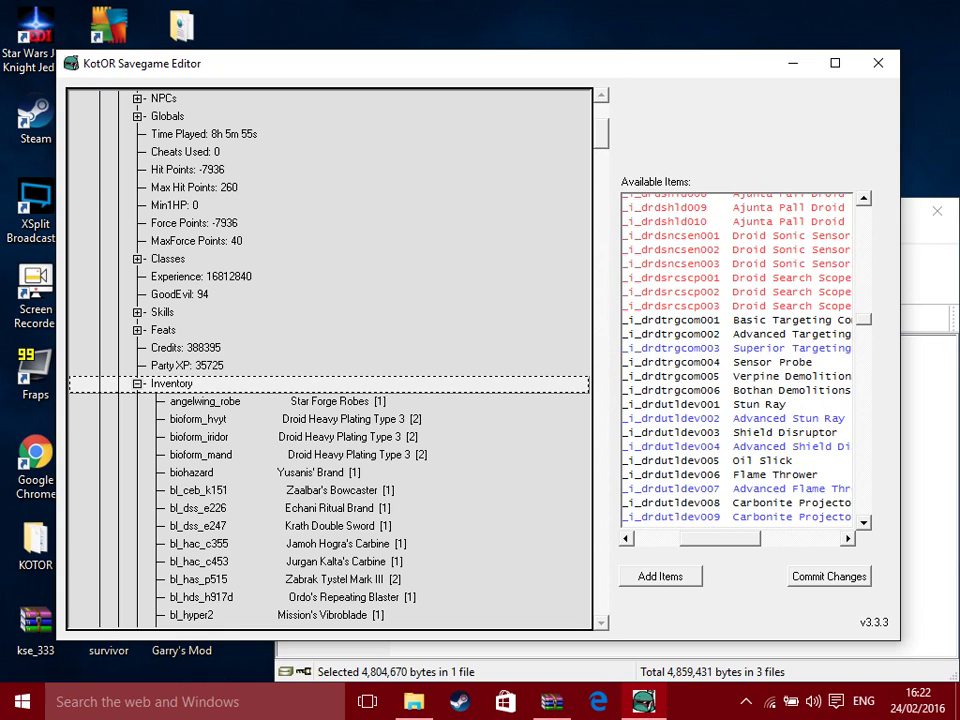
scroll(737, 360, down, 20)
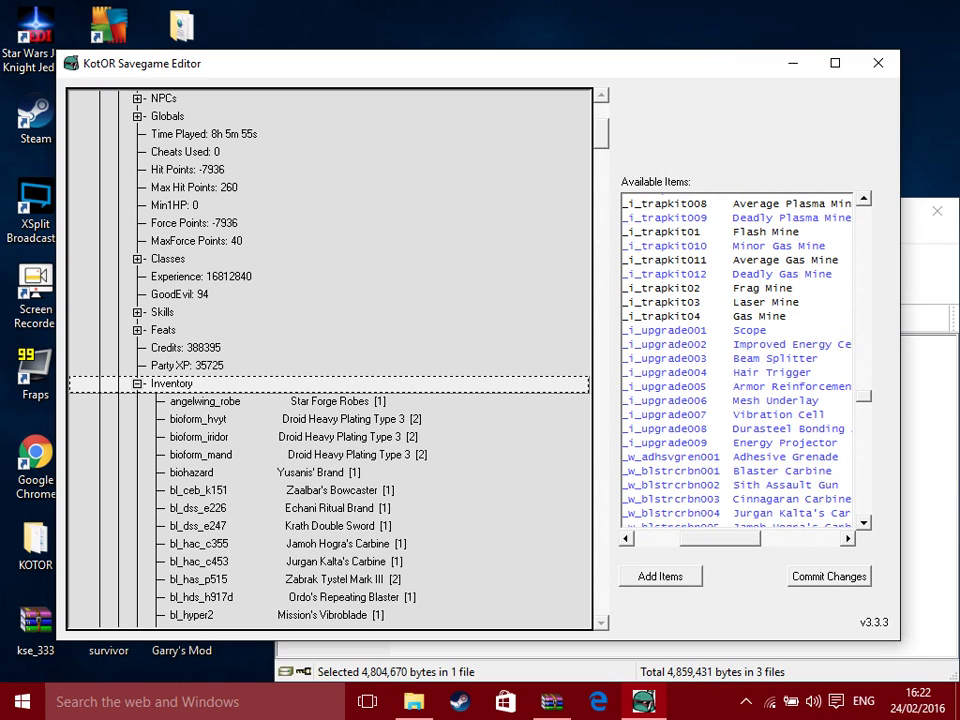
scroll(737, 360, down, 20)
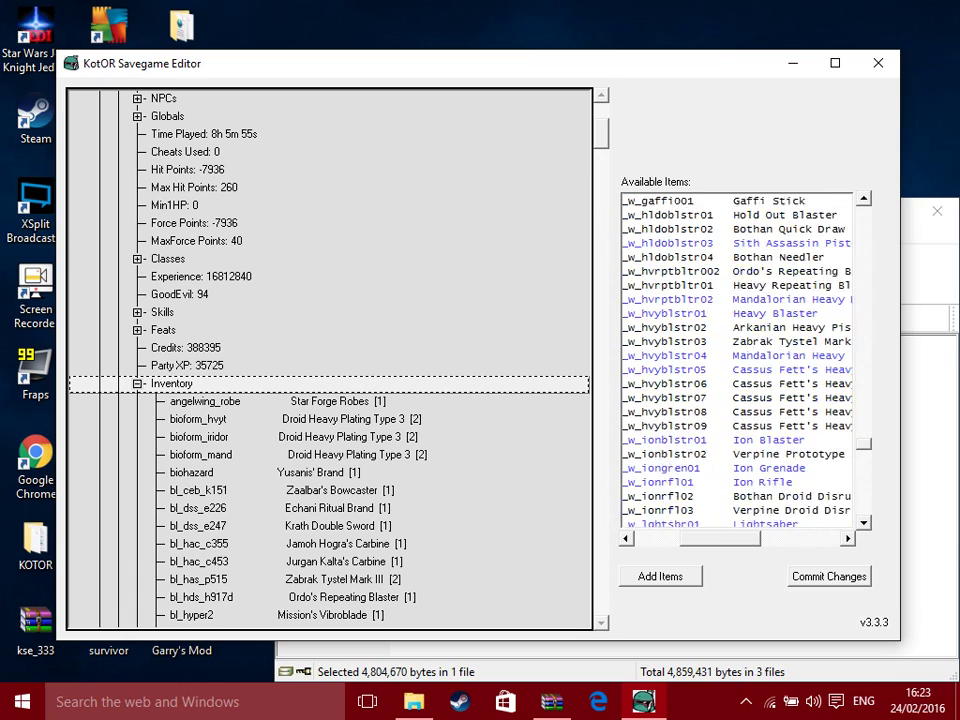
scroll(737, 360, up, 1)
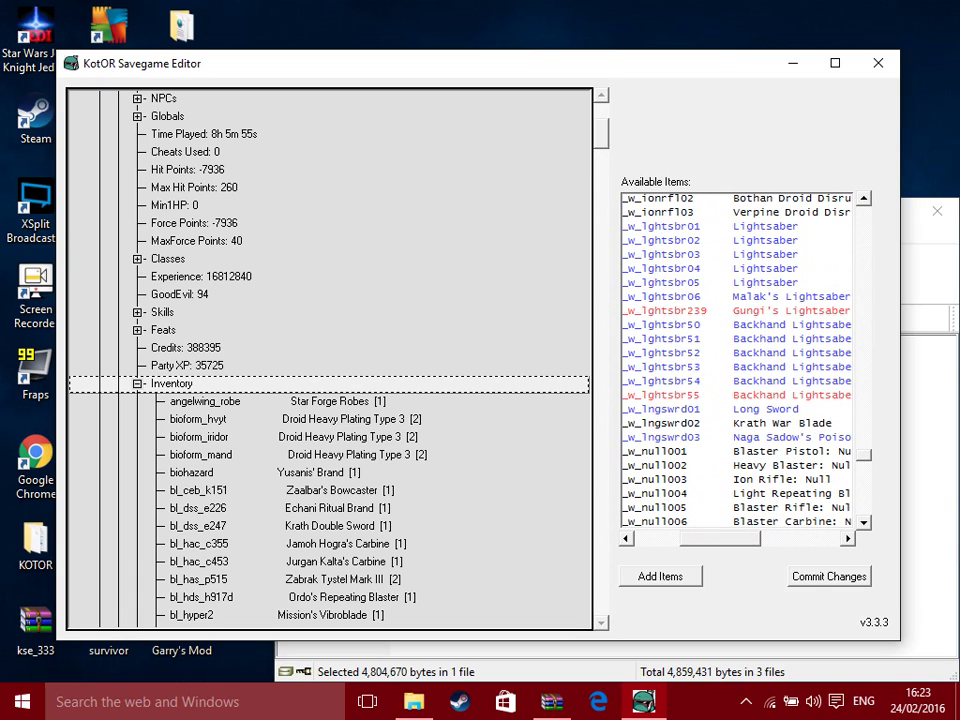
drag(720, 539, 731, 539)
click(737, 311)
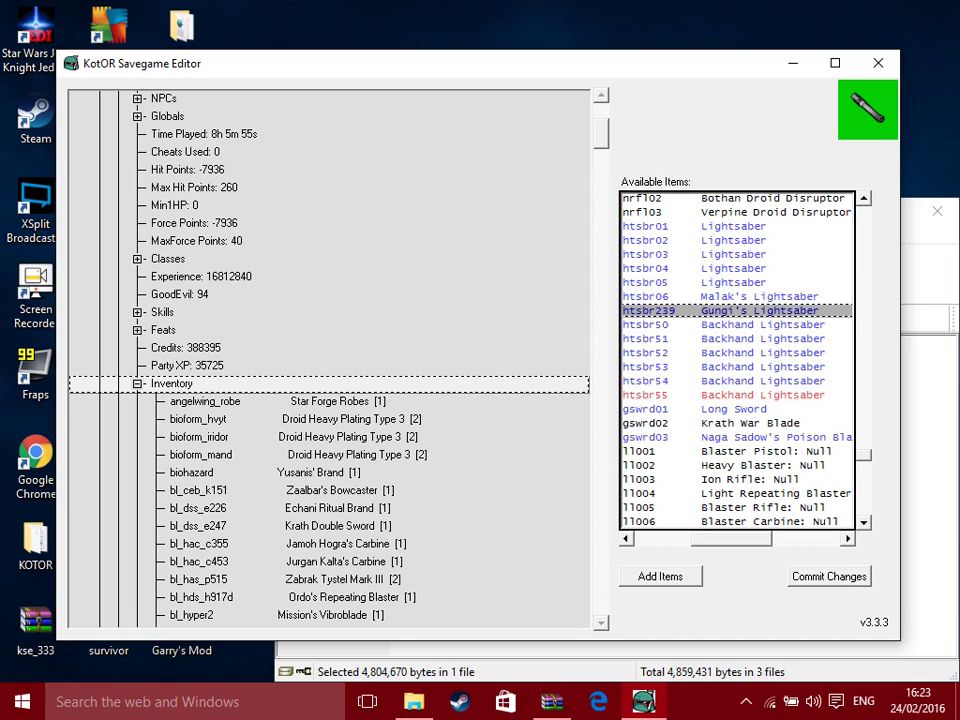
Add the Backhand Lightsaber whose tag ends in lghtsbr55, commit the changes to the Game12 savegame and dismiss the message.
click(738, 395)
click(660, 576)
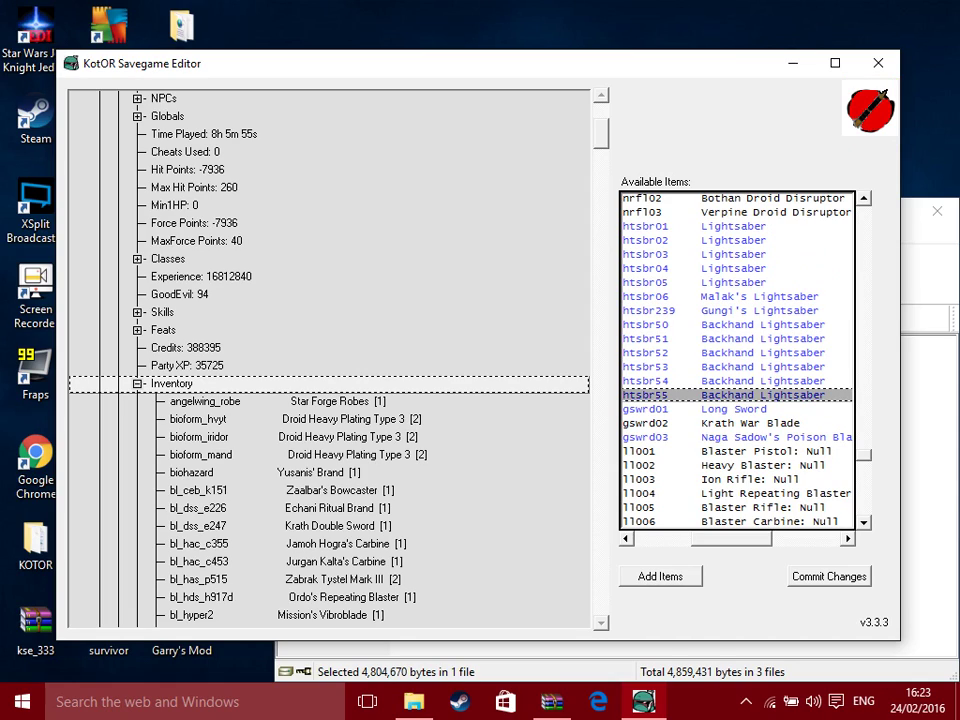
click(829, 576)
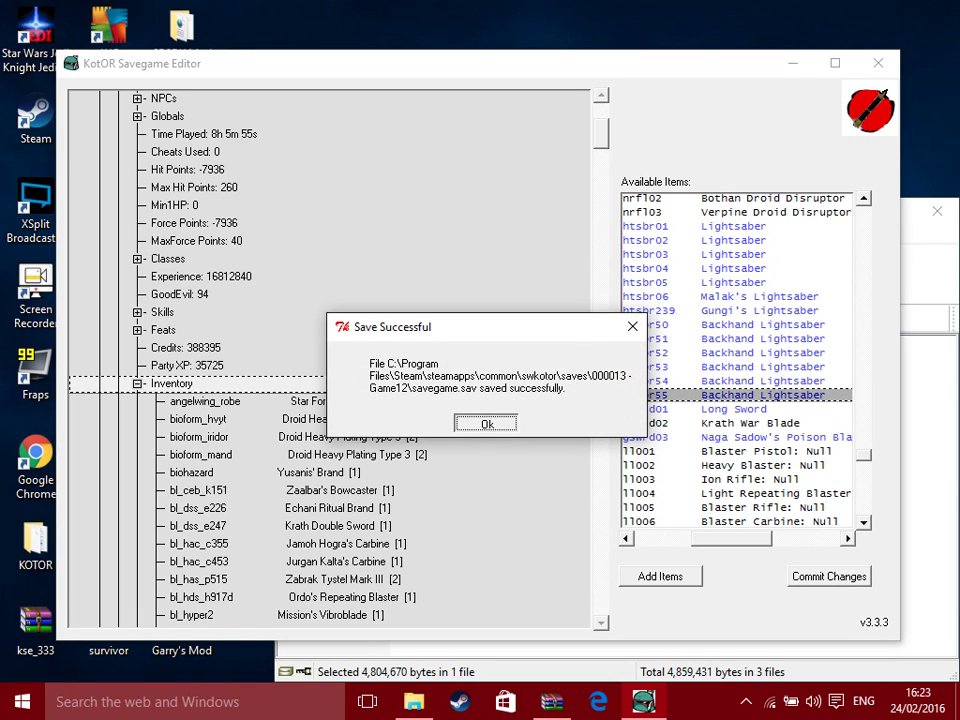
key(Return)
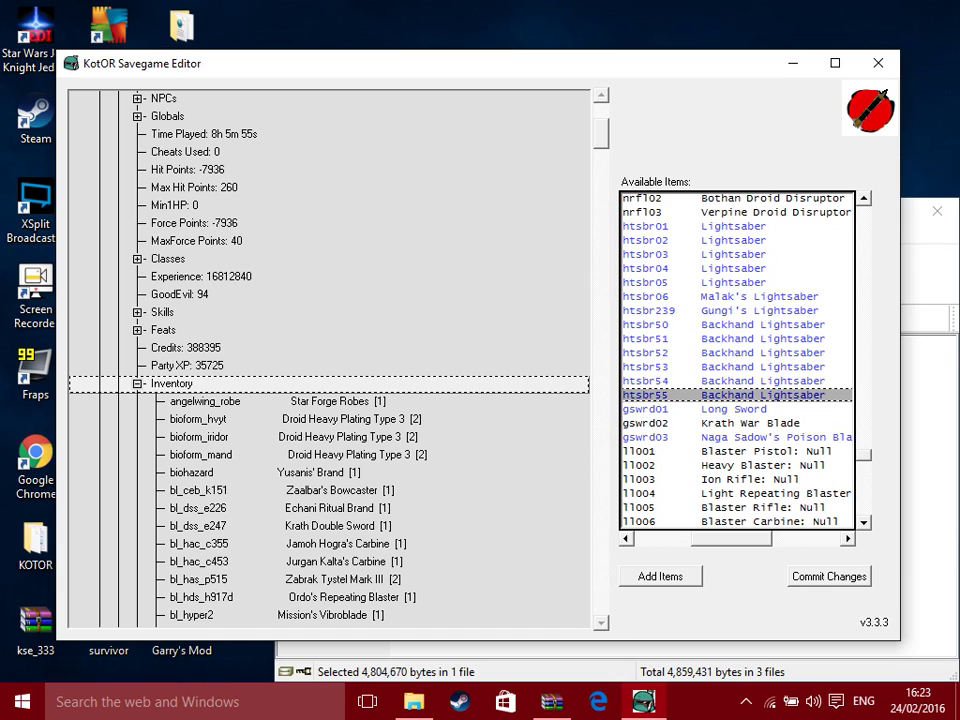
Close the savegame editor and the kse_333.zip archive window.
drag(601, 133, 601, 160)
click(878, 63)
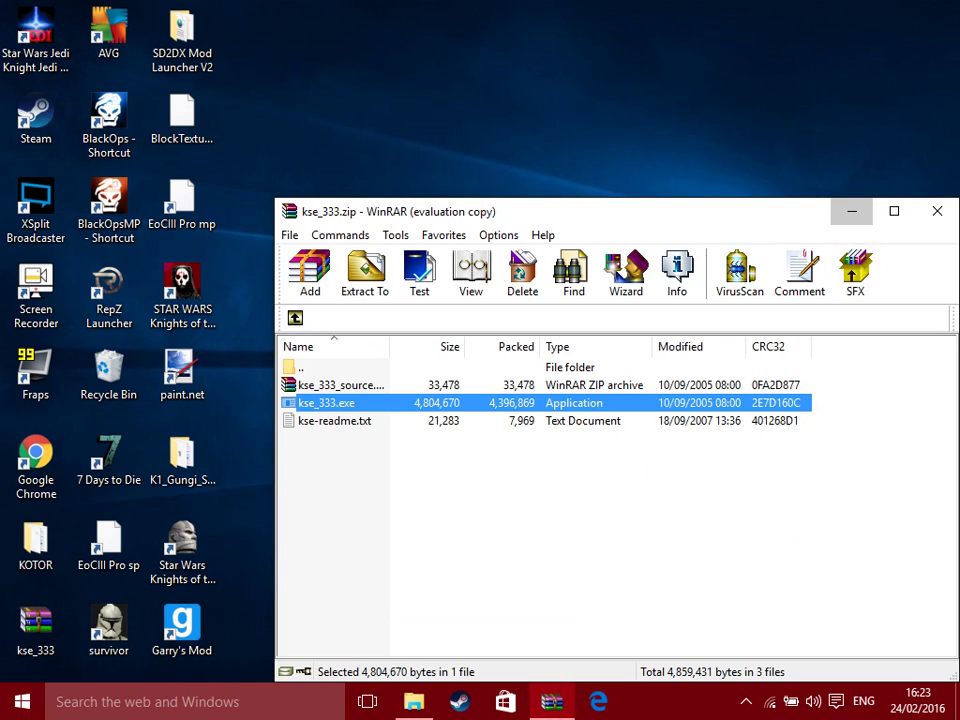
click(851, 211)
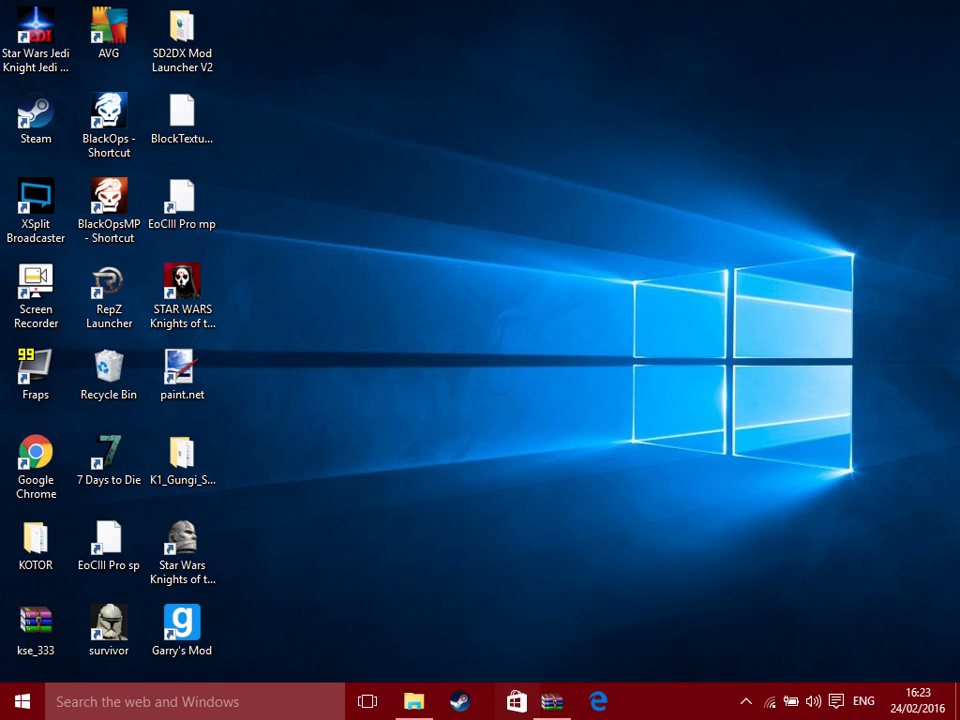
click(552, 701)
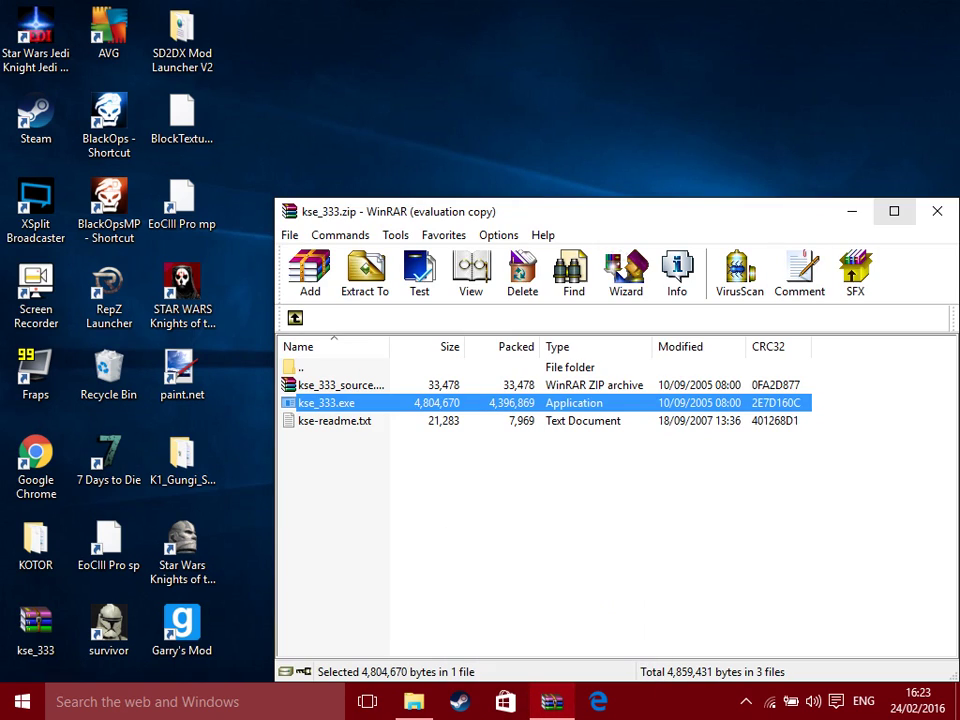
click(937, 211)
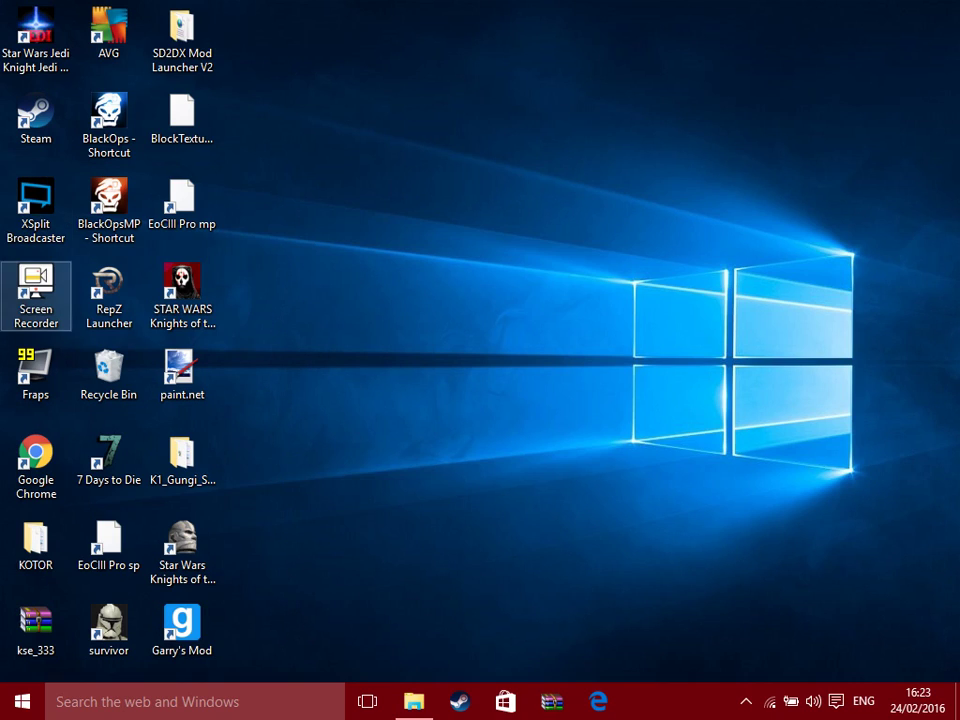
double_click(36, 296)
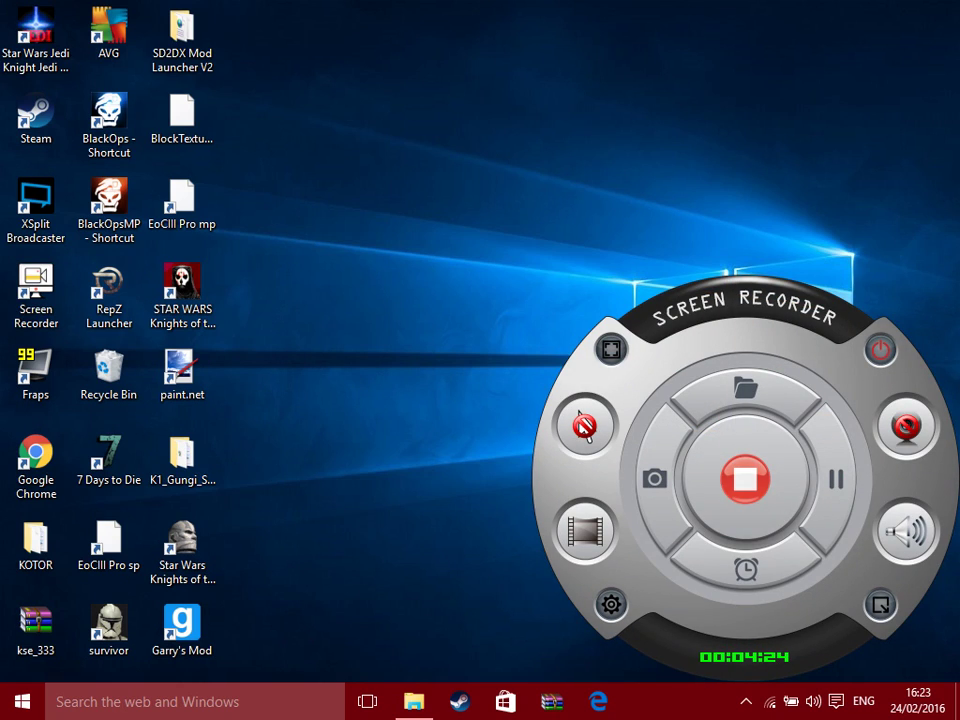